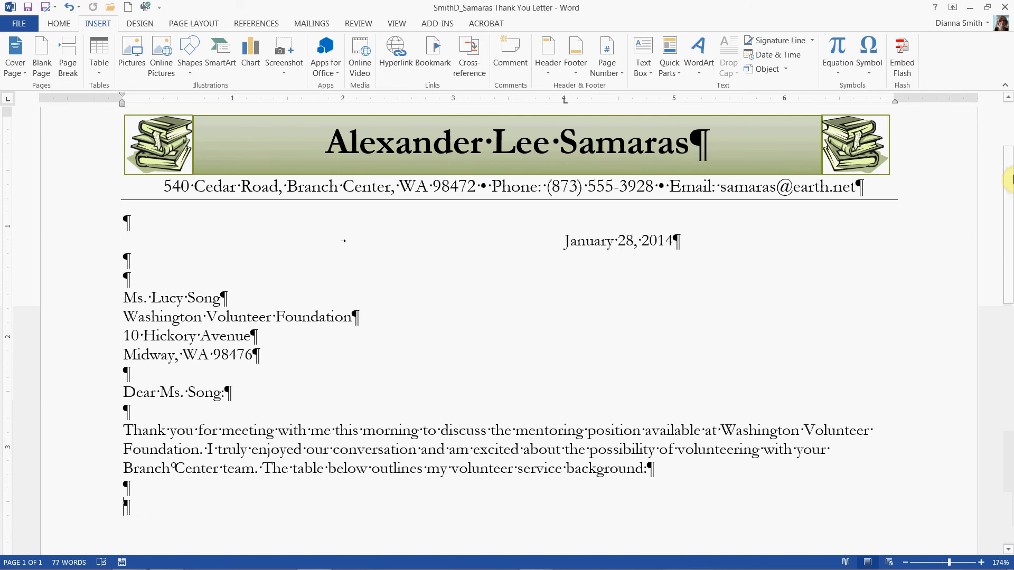
Insert a table with three columns and one row in the last blank paragraph below the letter's body text
left_click_drag(1009, 187, 1000, 253)
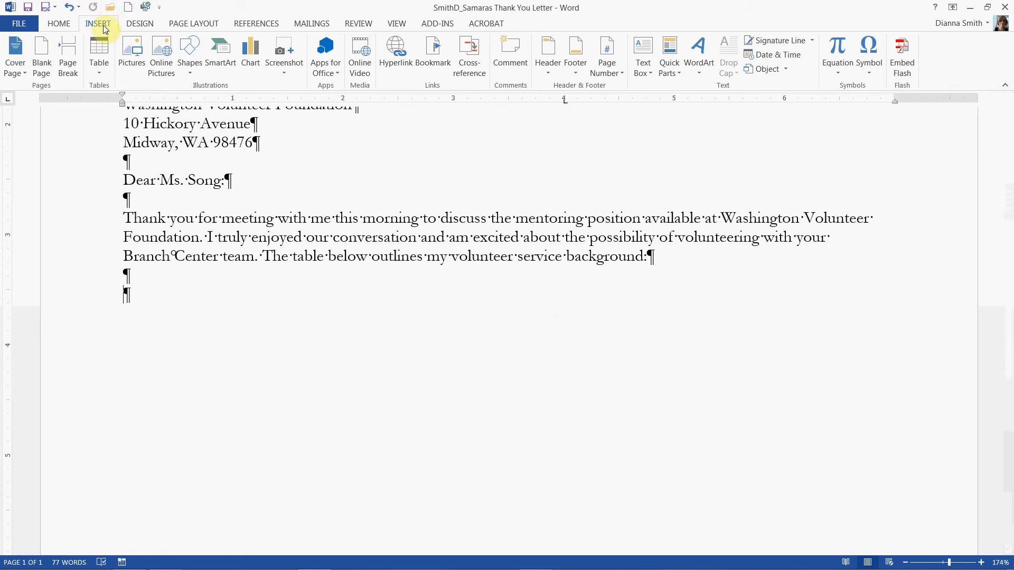
left_click(98, 51)
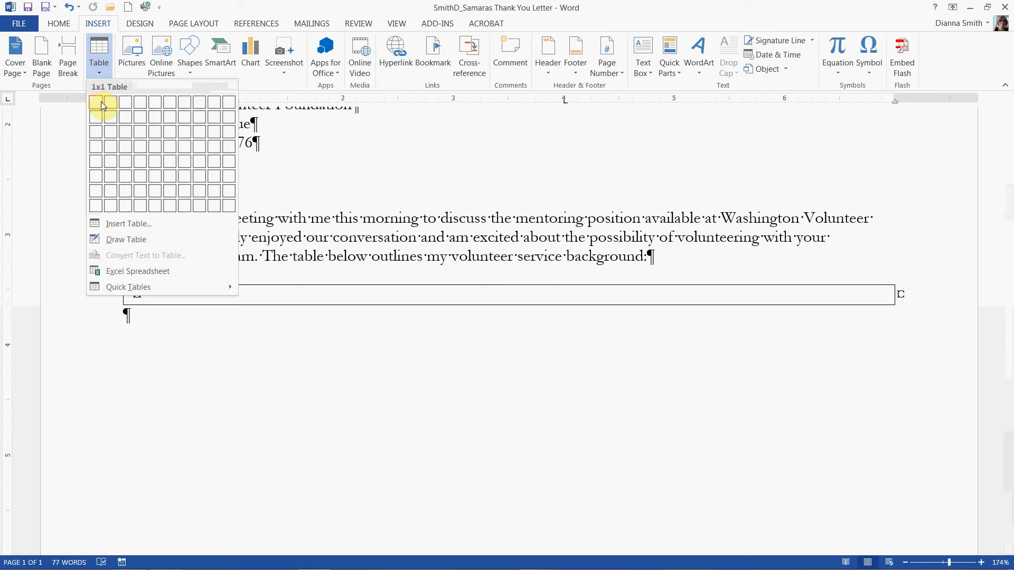
left_click(129, 107)
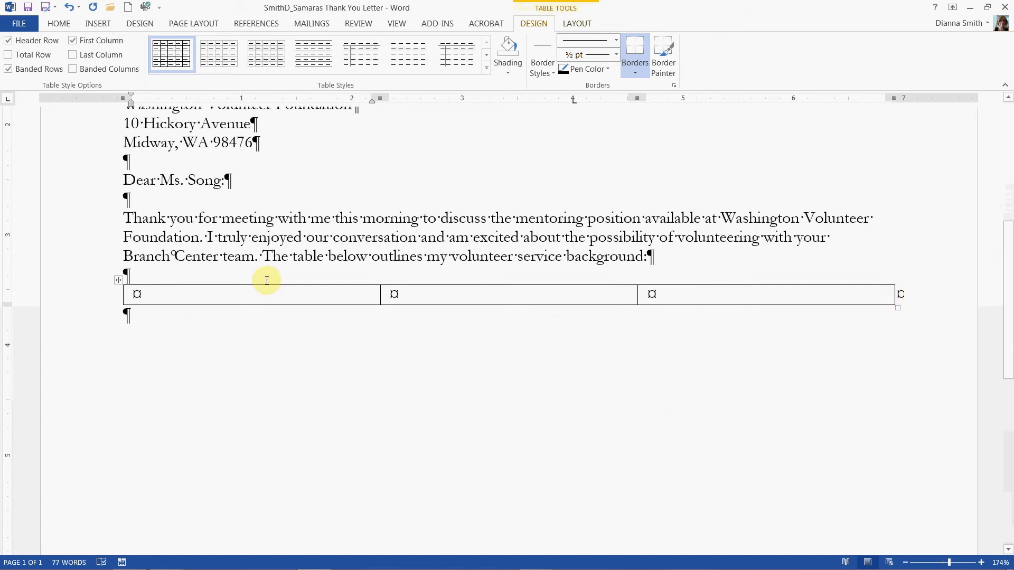
left_click(119, 281)
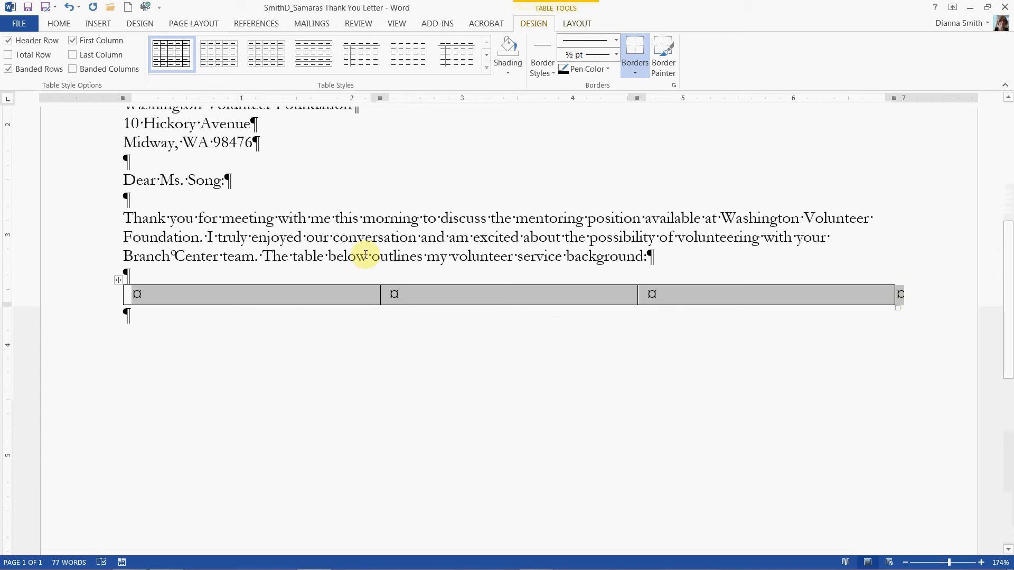
left_click(164, 296)
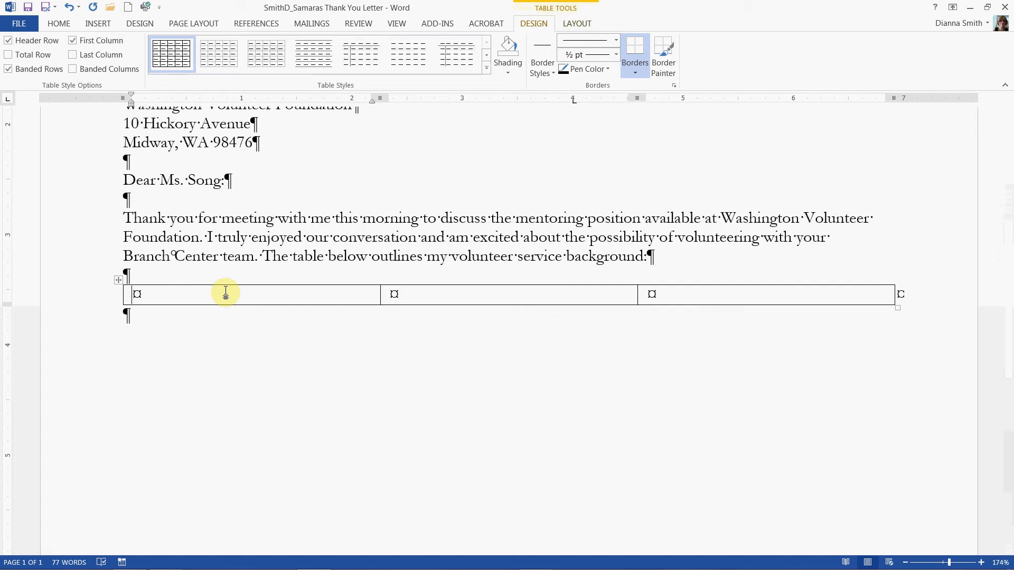
Fill the header row with Organization, Primary Responsibility and Term of Service, and add a new row beneath it
type("Organizat")
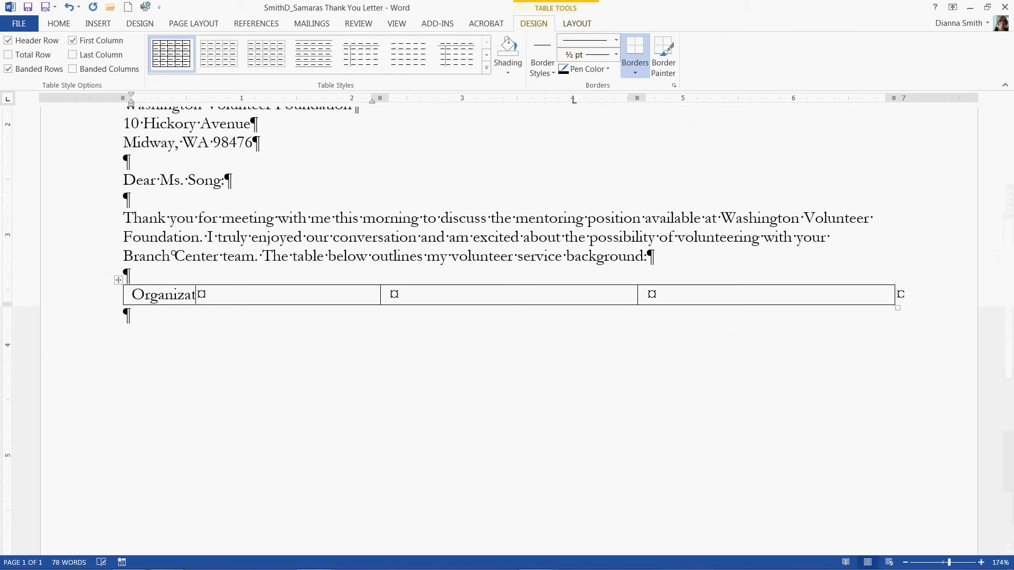
type("ion")
key("Tab")
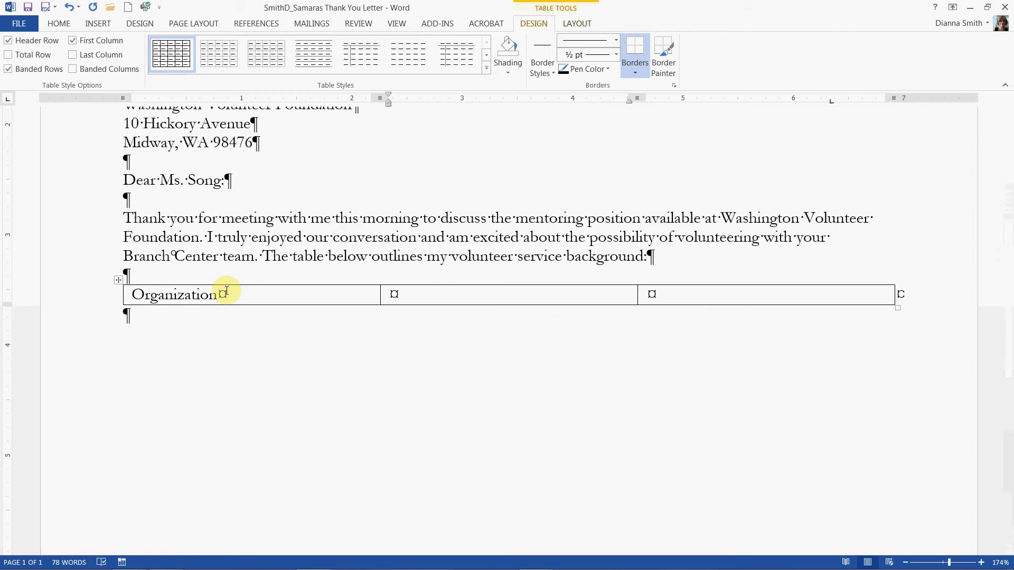
type("Primary ")
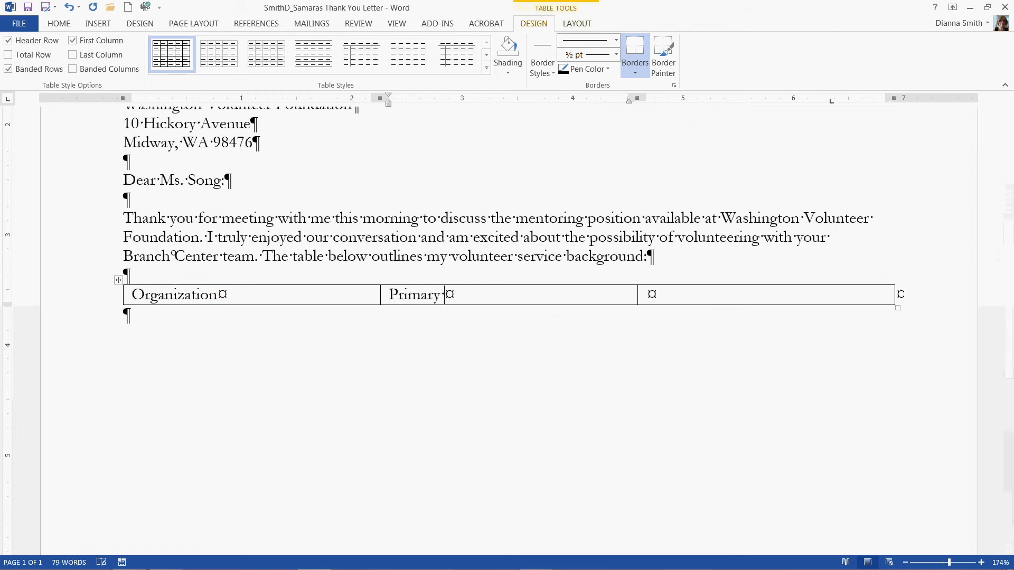
type("Responsibility")
key("Tab")
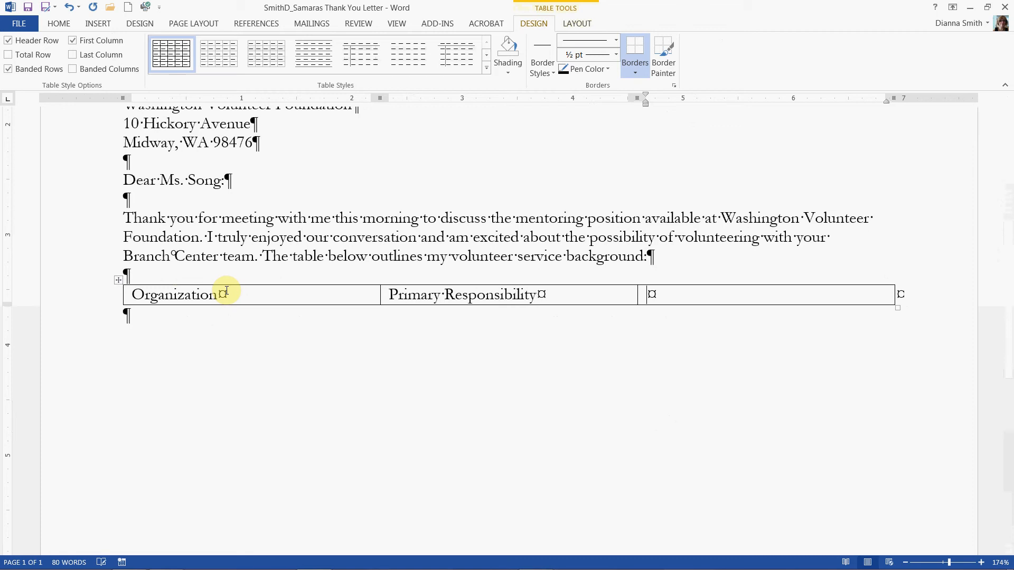
type("Term of S")
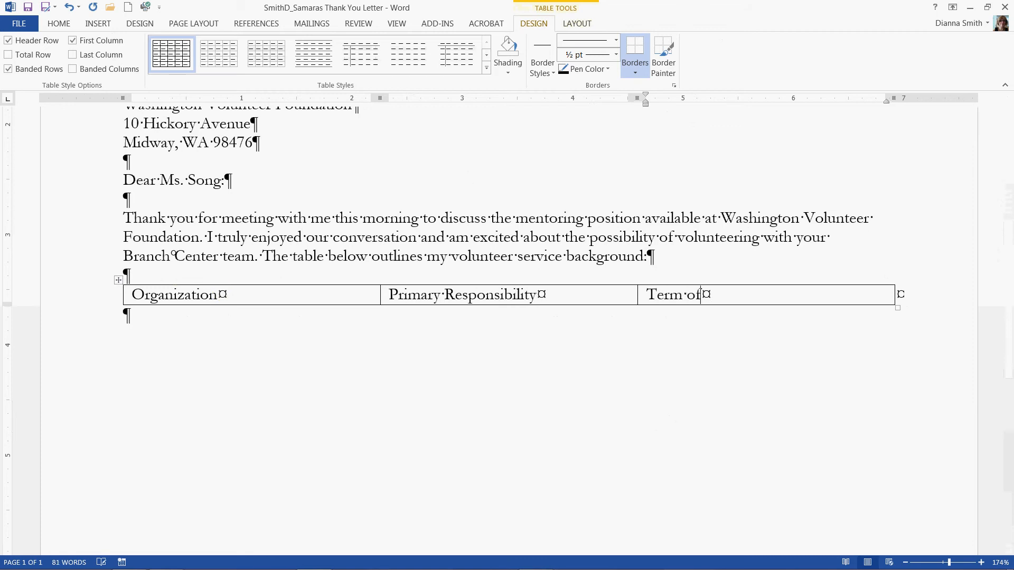
type("ervice")
key("Tab")
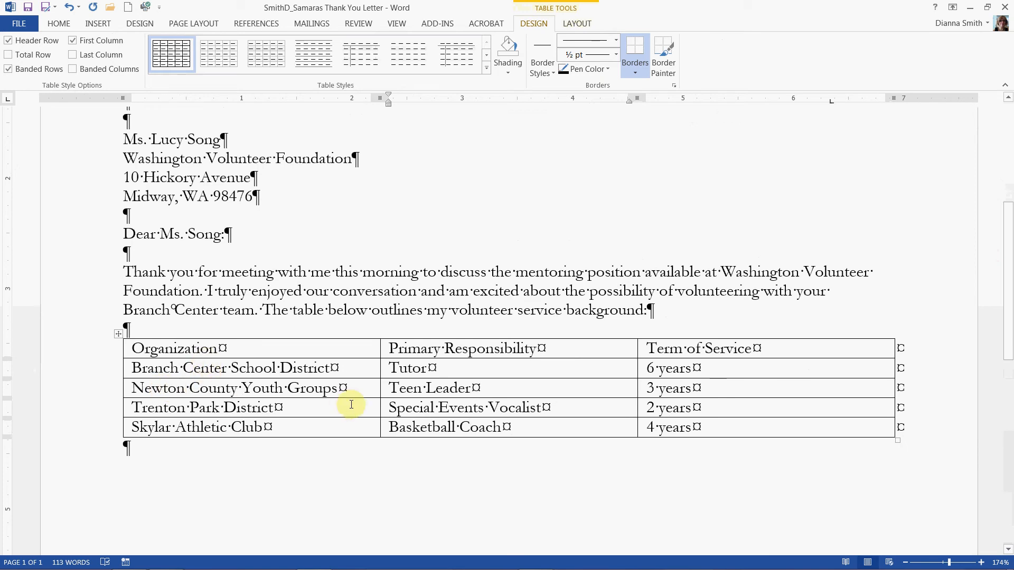
Save the letter and turn off the First Column style option for the table
left_click(471, 427)
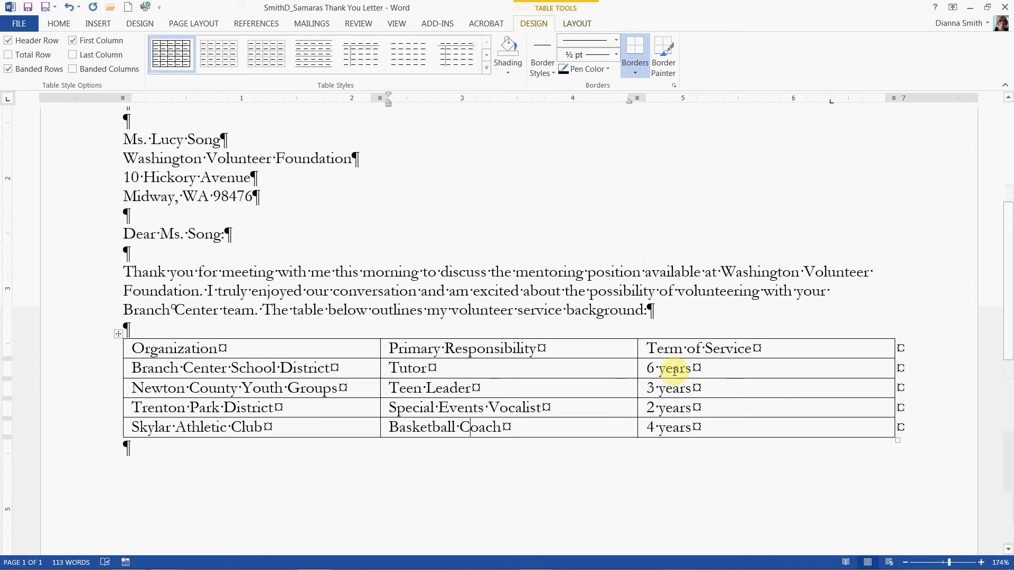
left_click(28, 12)
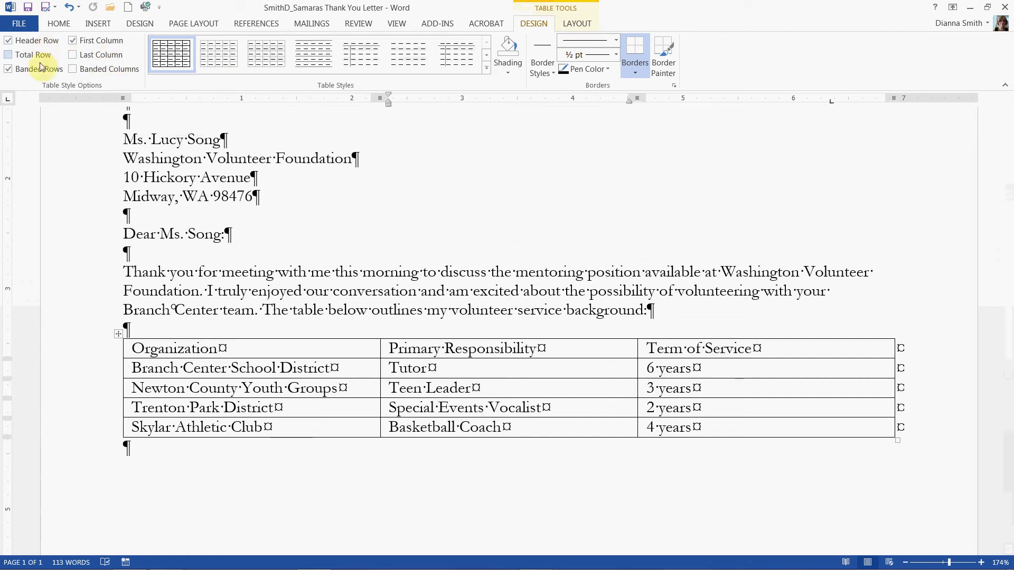
left_click(74, 42)
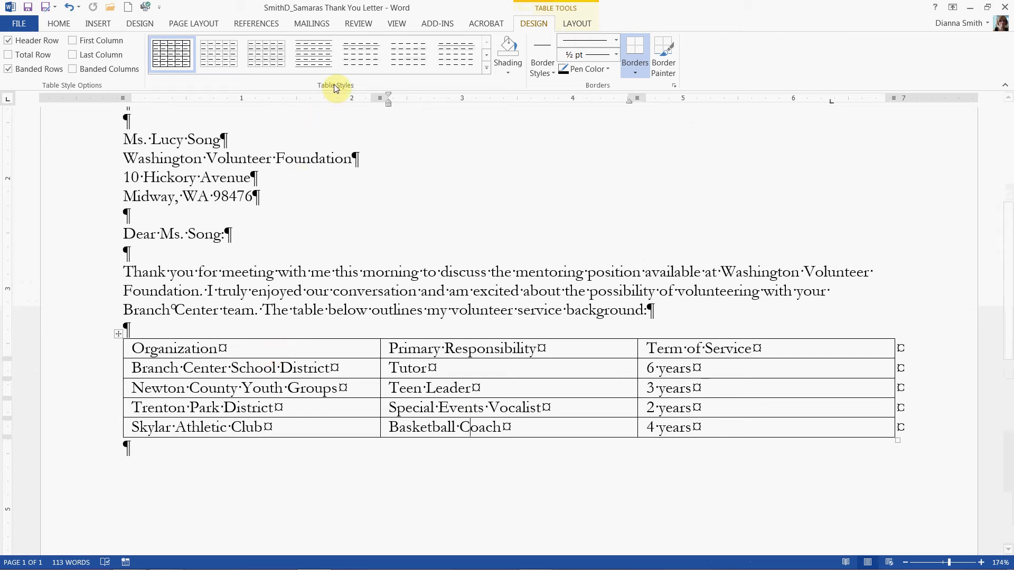
left_click(487, 74)
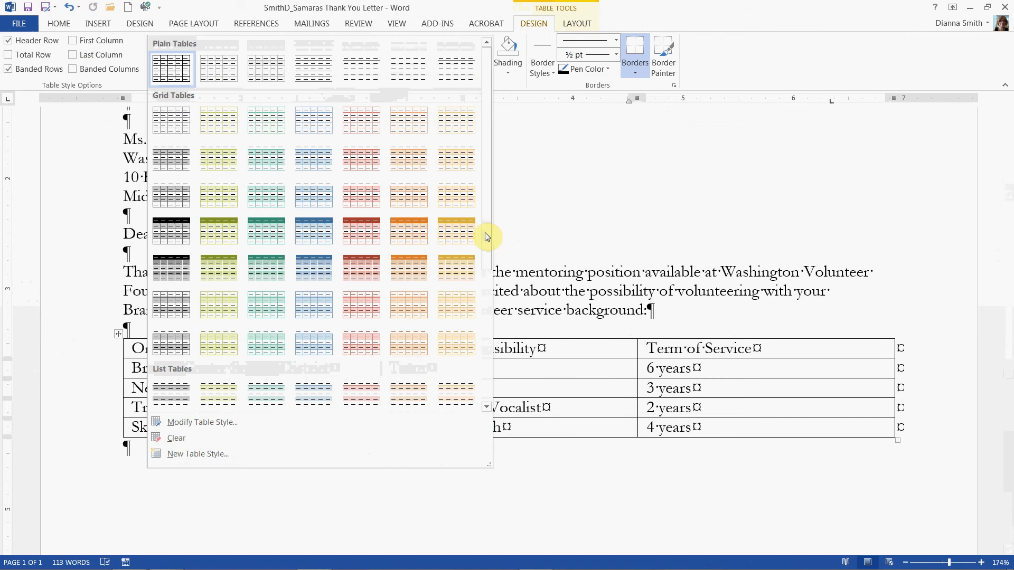
left_click_drag(484, 236, 482, 316)
left_click(475, 317)
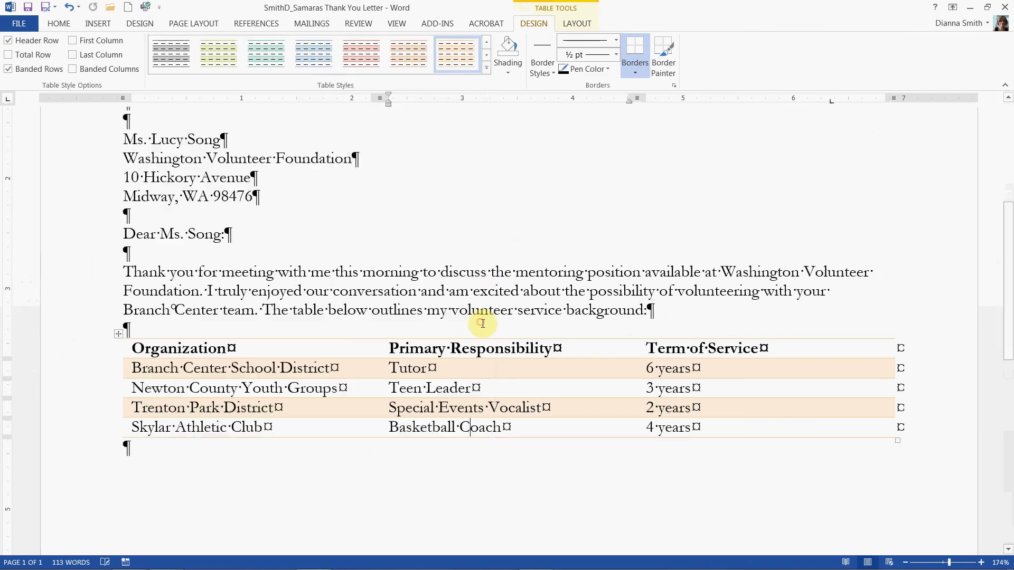
Apply the green style in the sixth row of the Grid Tables group to the volunteer service table
left_click(486, 68)
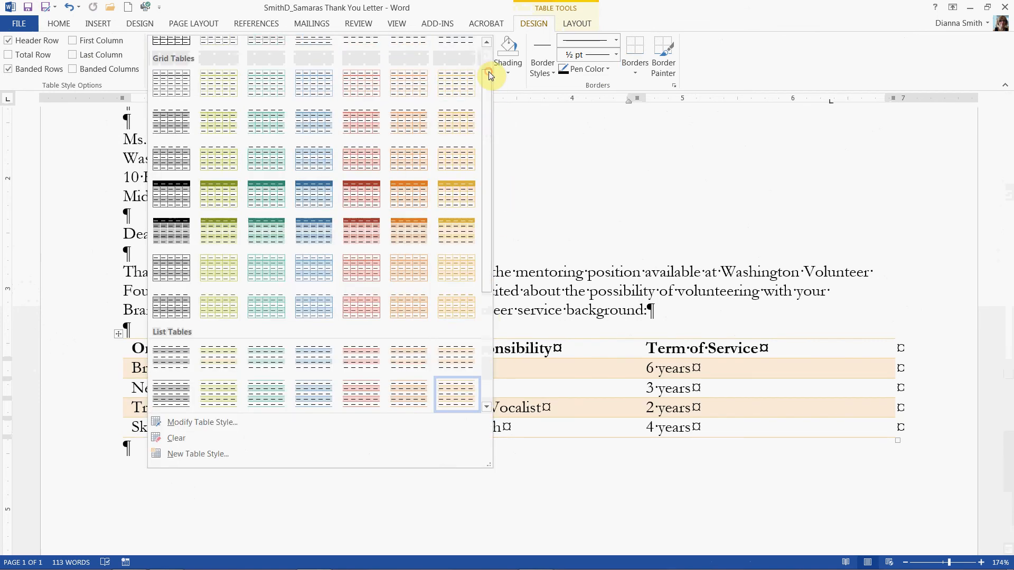
left_click_drag(486, 117, 493, 294)
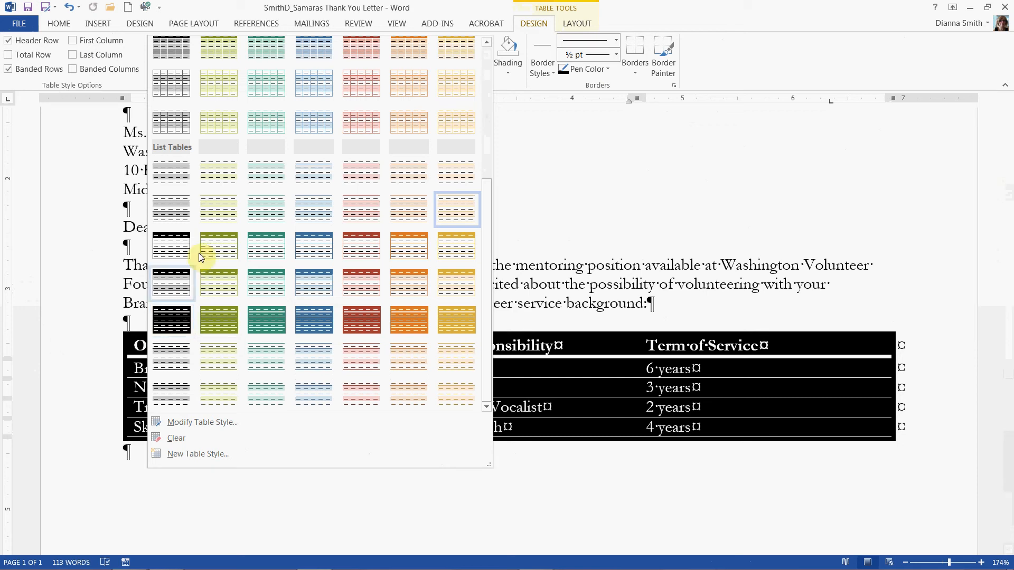
left_click_drag(489, 287, 482, 147)
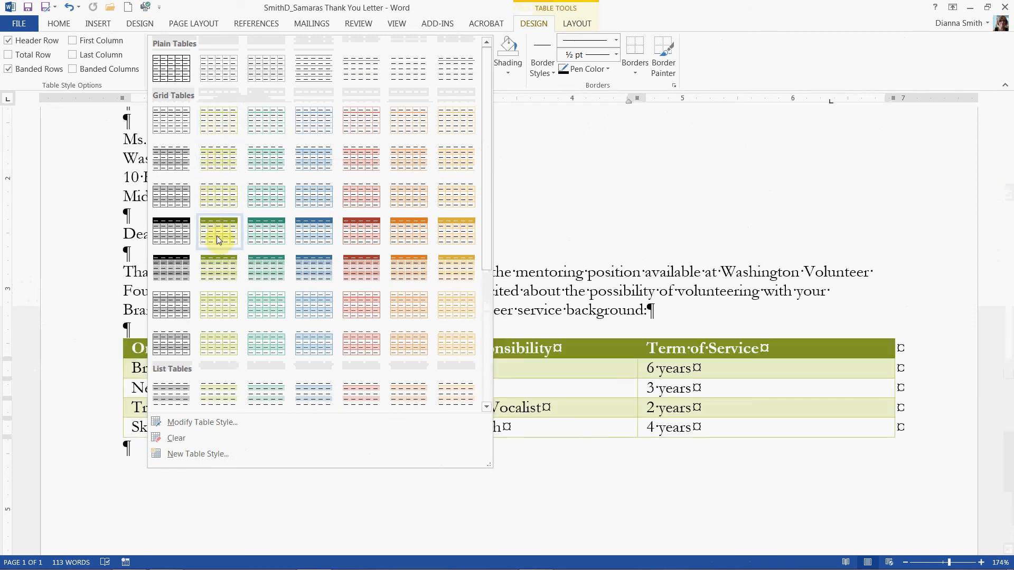
left_click(218, 305)
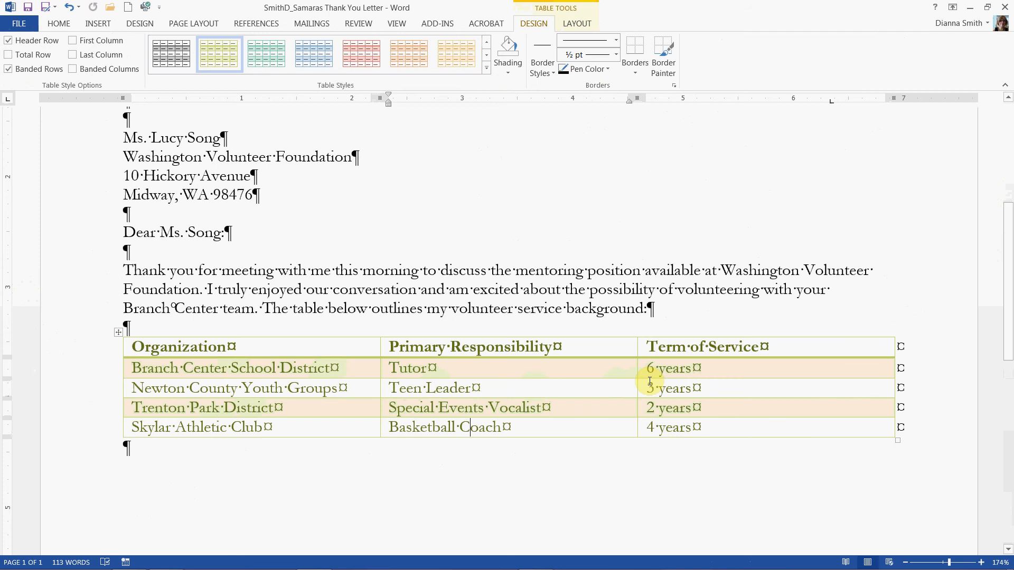
Try out the Banded Rows, Total Row, Banded Columns, Last Column and First Column options on the table, reverting each one
left_click(9, 72)
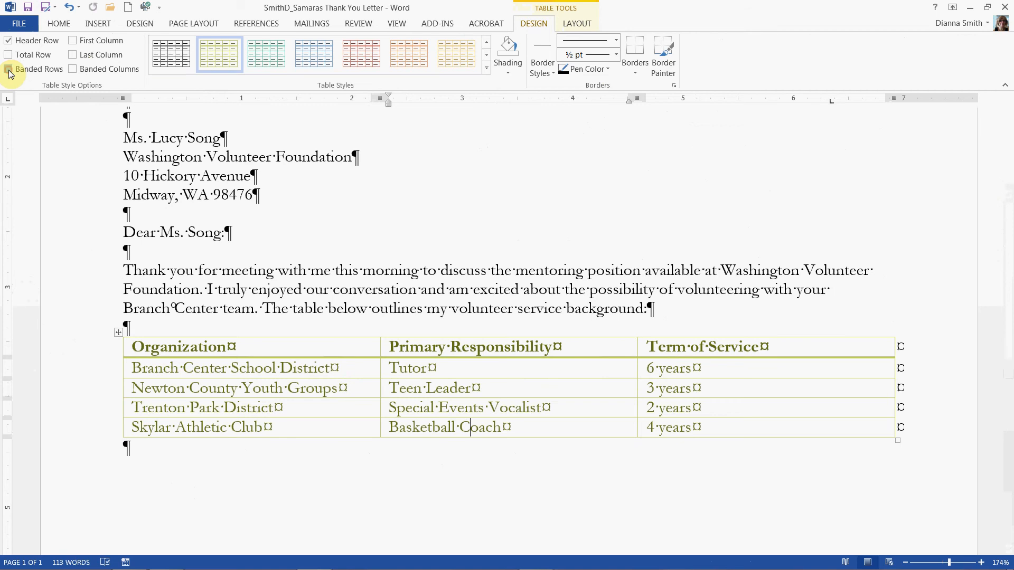
left_click(9, 70)
left_click(10, 56)
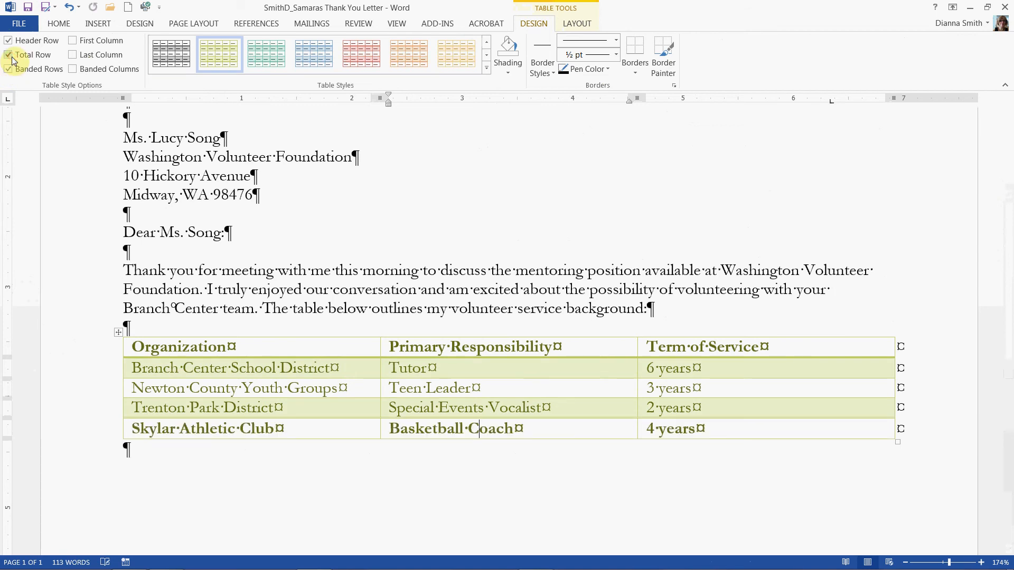
left_click(10, 56)
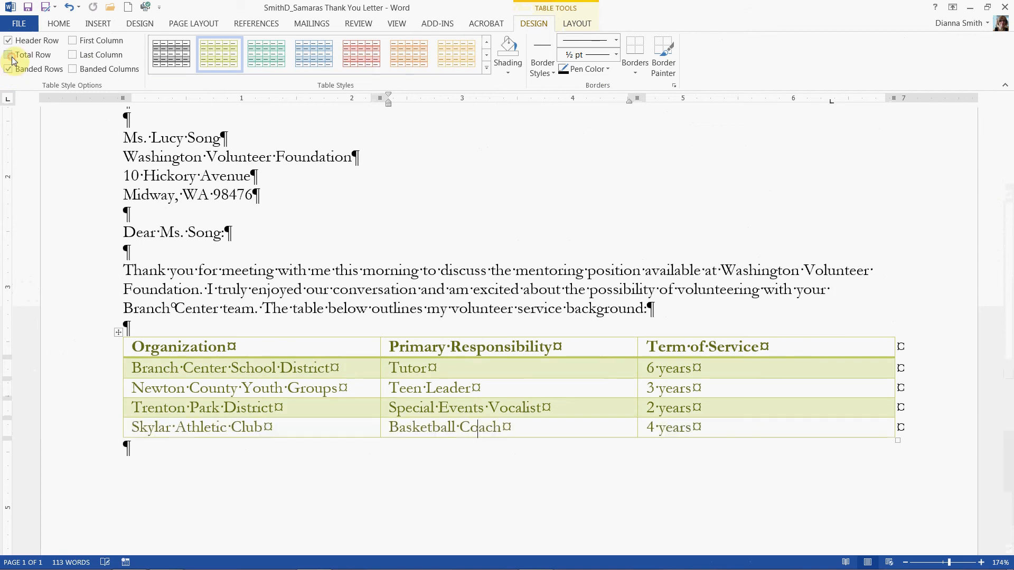
left_click(73, 70)
left_click(74, 70)
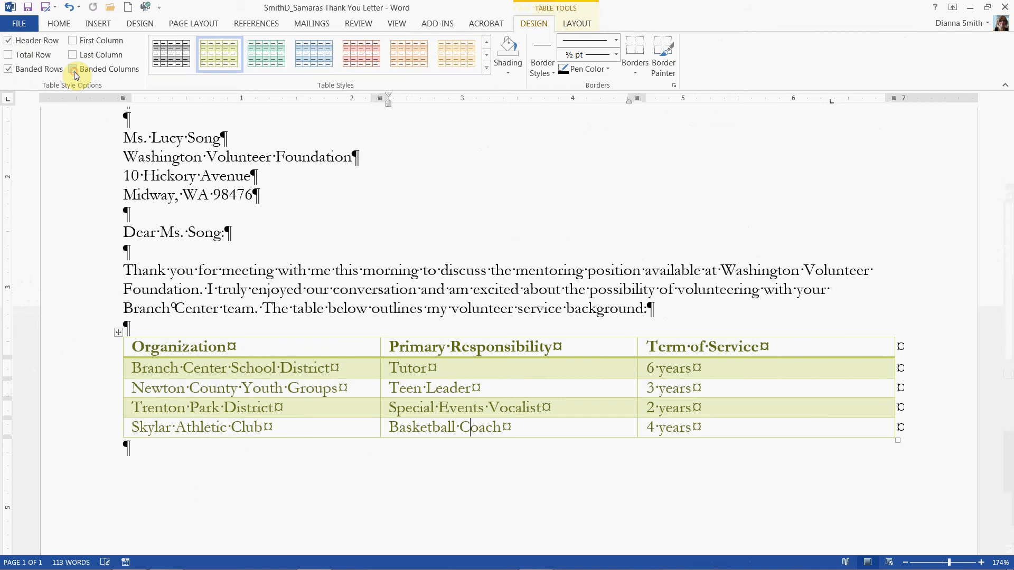
left_click(74, 55)
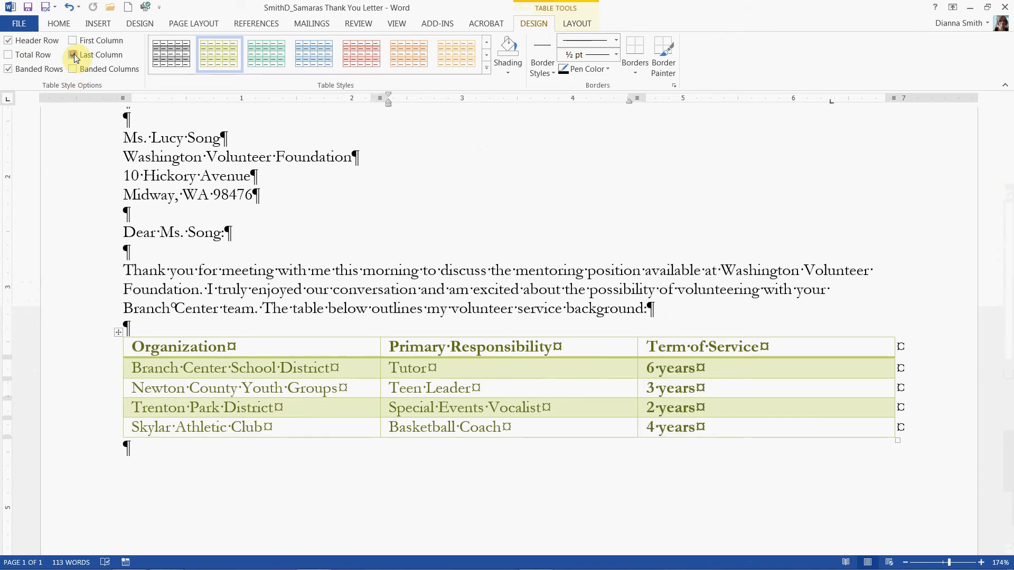
left_click(74, 54)
left_click(72, 43)
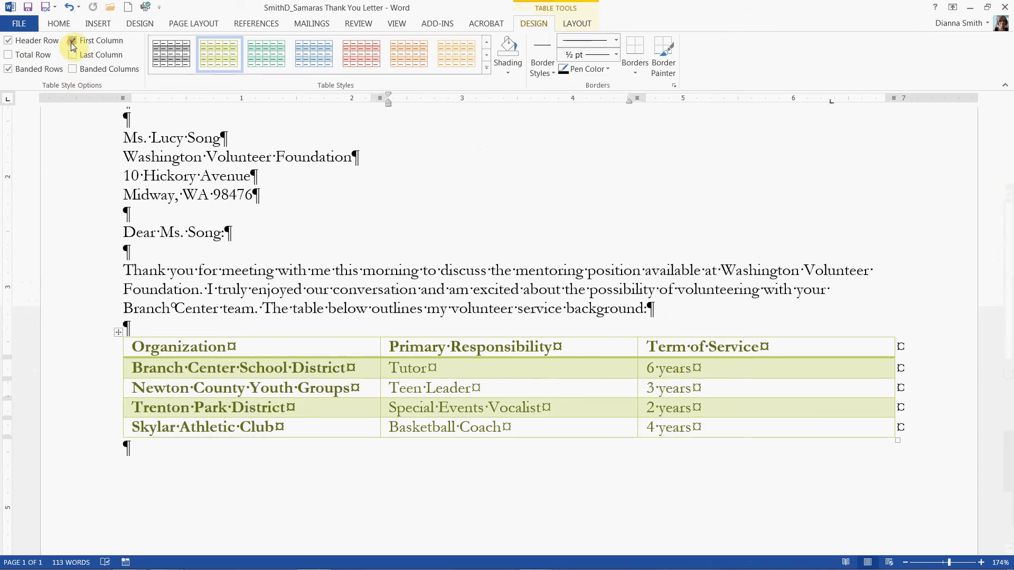
left_click(73, 43)
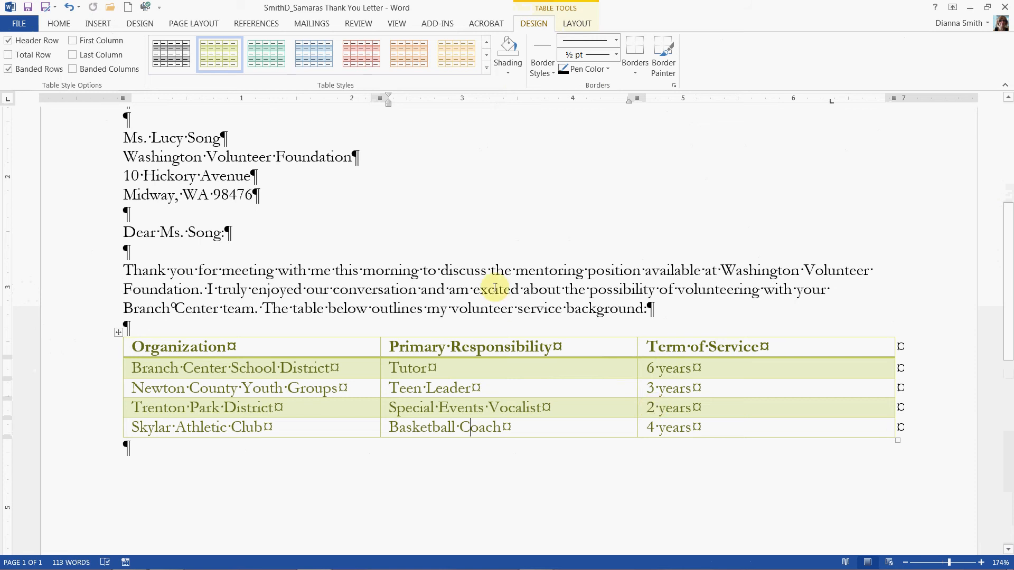
Save the letter and autofit the table columns to their contents
left_click(28, 10)
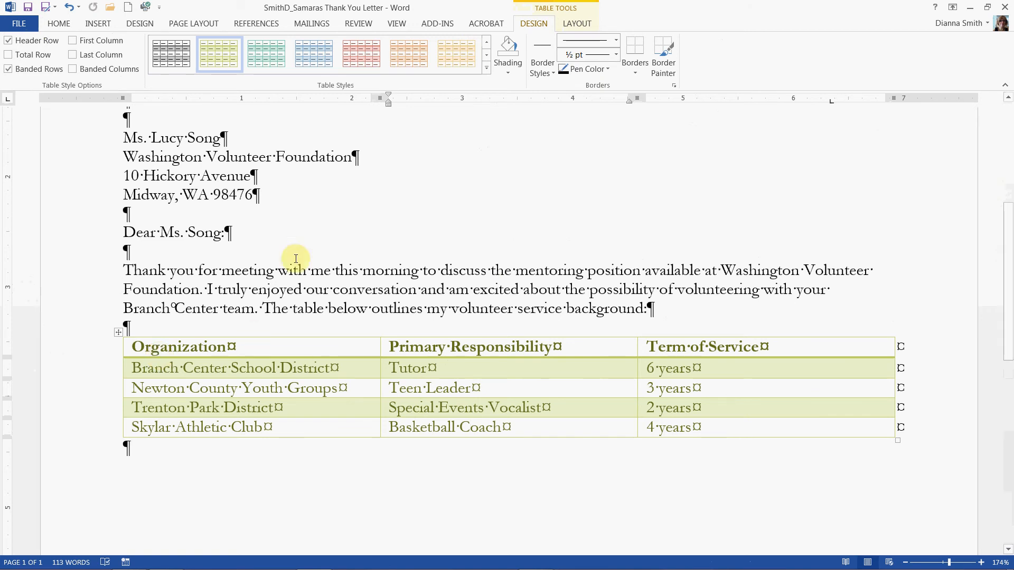
left_click(575, 27)
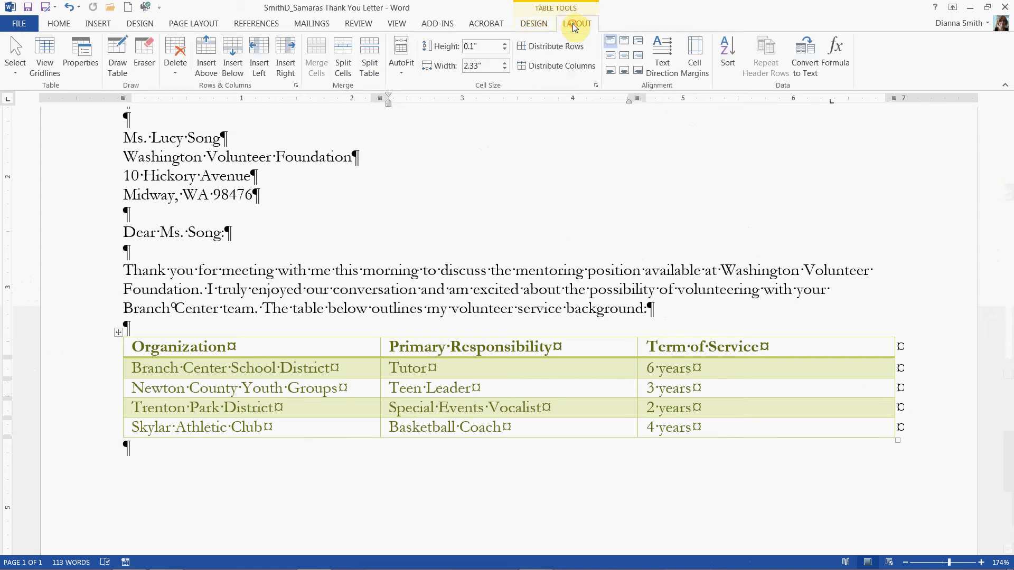
left_click(361, 388)
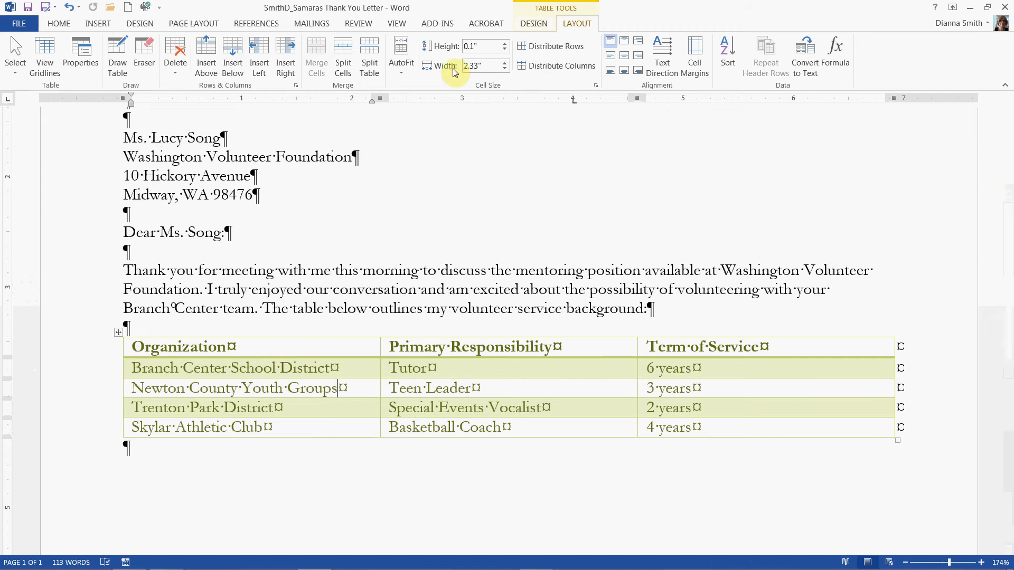
left_click(403, 51)
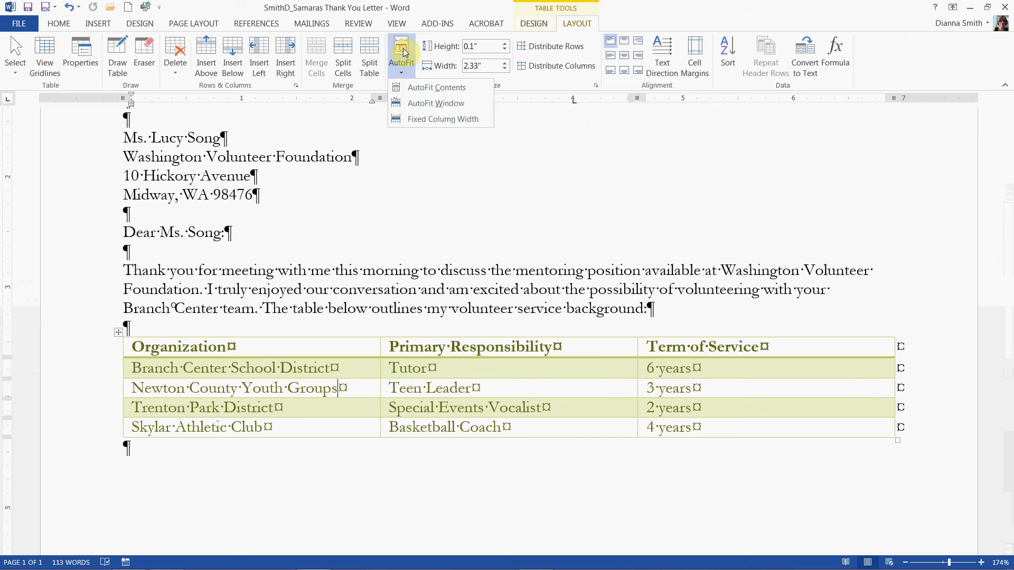
left_click(461, 90)
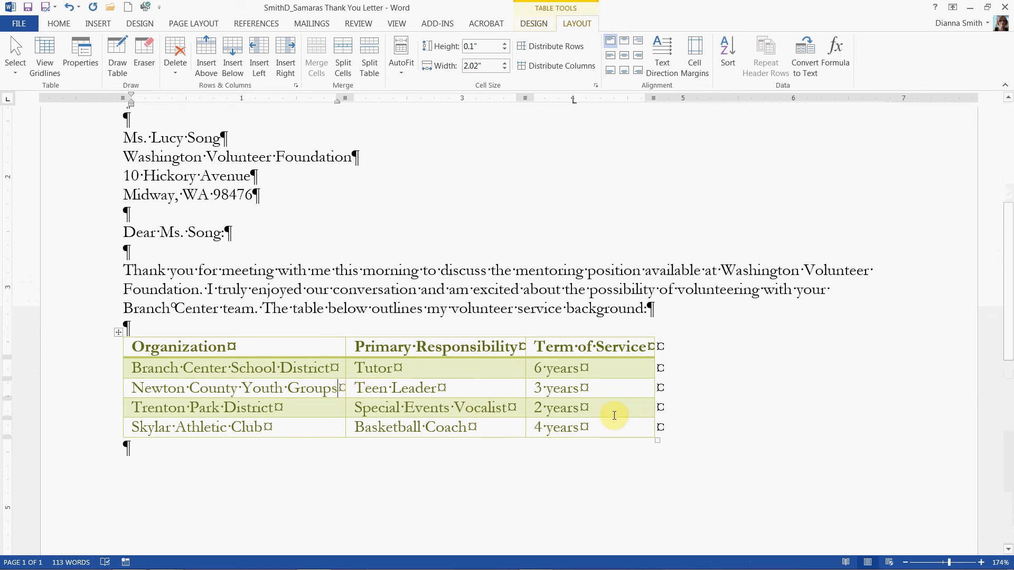
Align the whole Term of Service column to the top center of its cells and deselect it
left_click(591, 336)
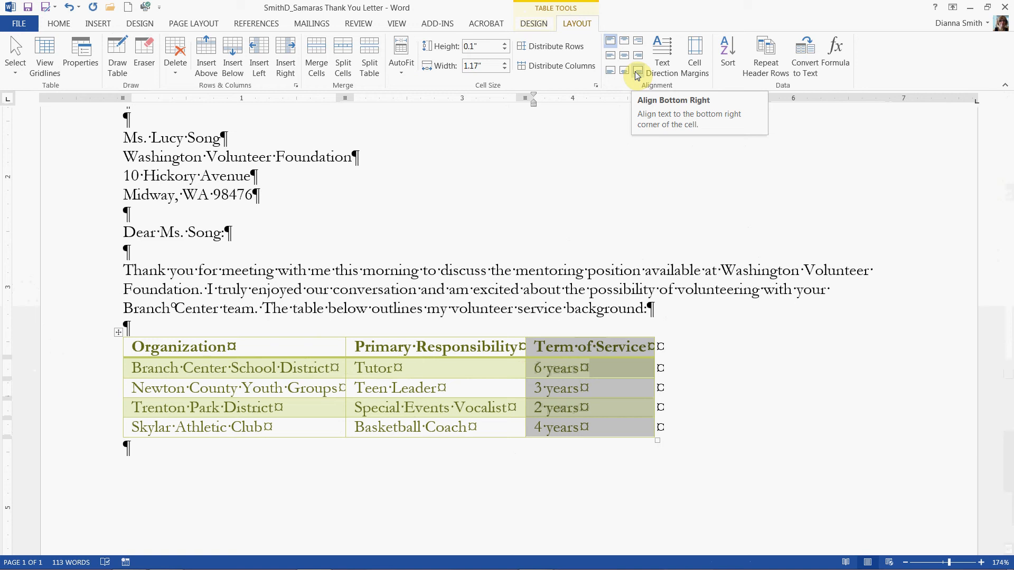
left_click(624, 47)
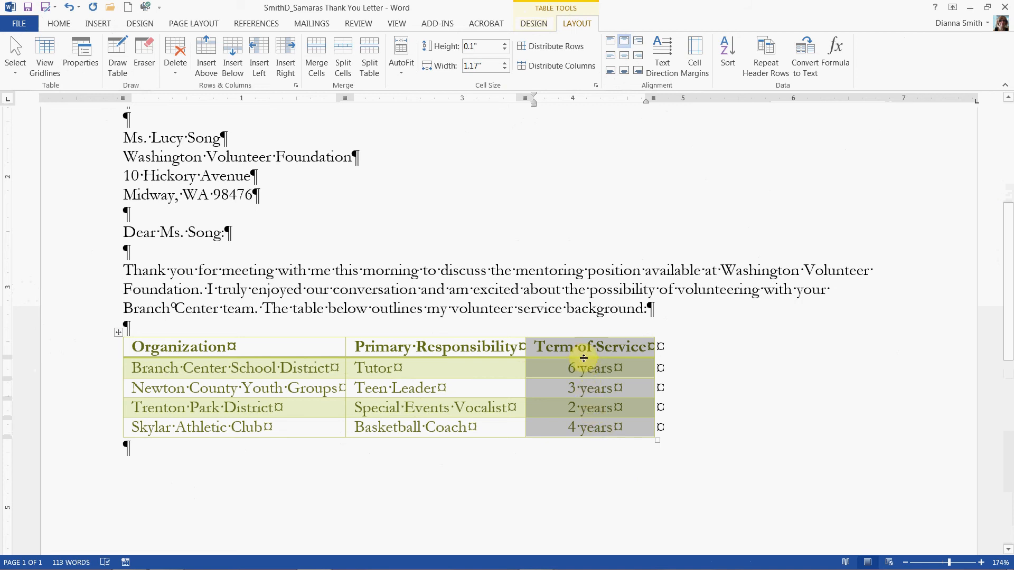
left_click(696, 375)
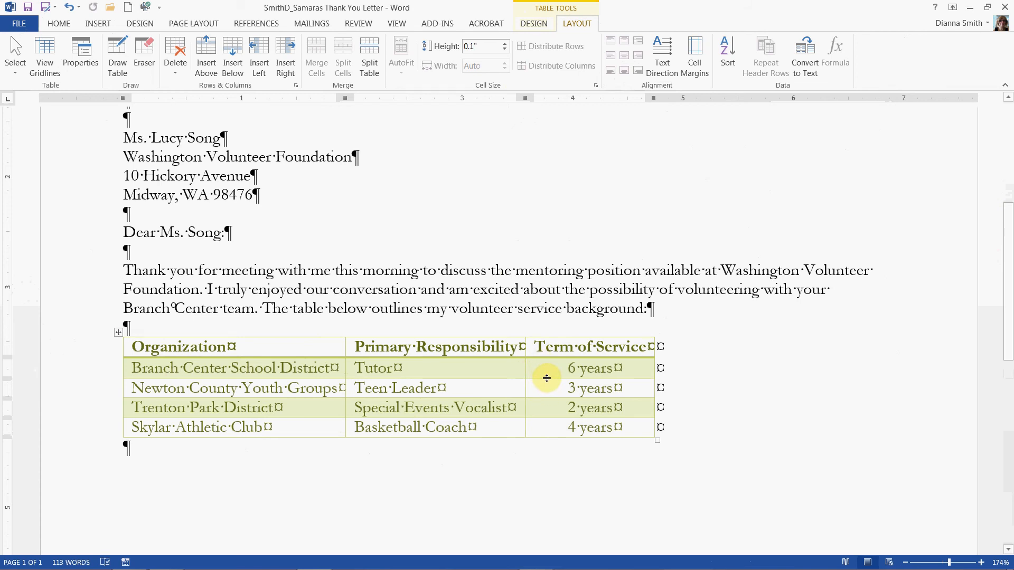
Try out a taller Branch Center School District row with the 6 years cell aligned top center and middle center, undoing each height change
left_click_drag(546, 380, 546, 397)
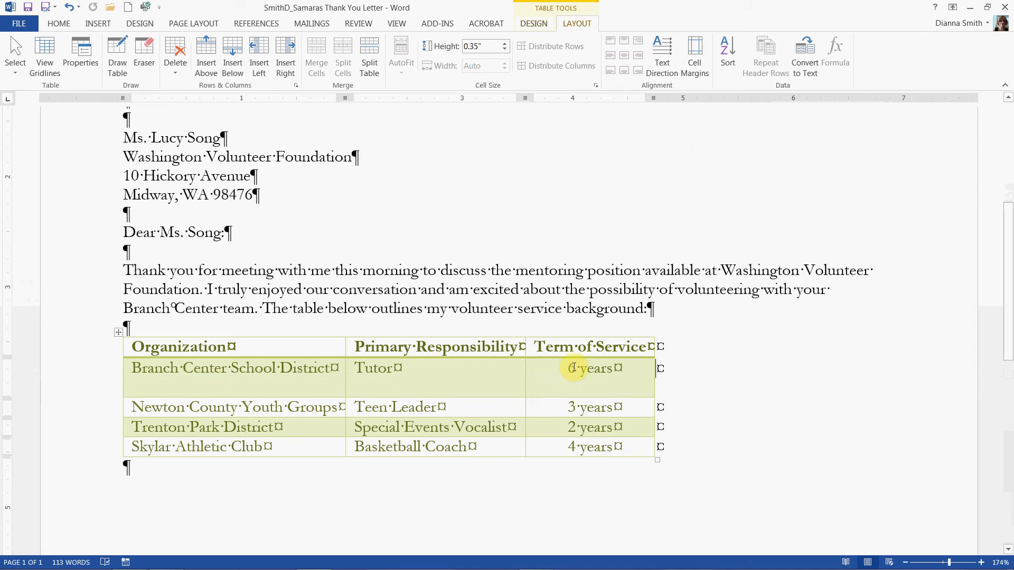
left_click(69, 7)
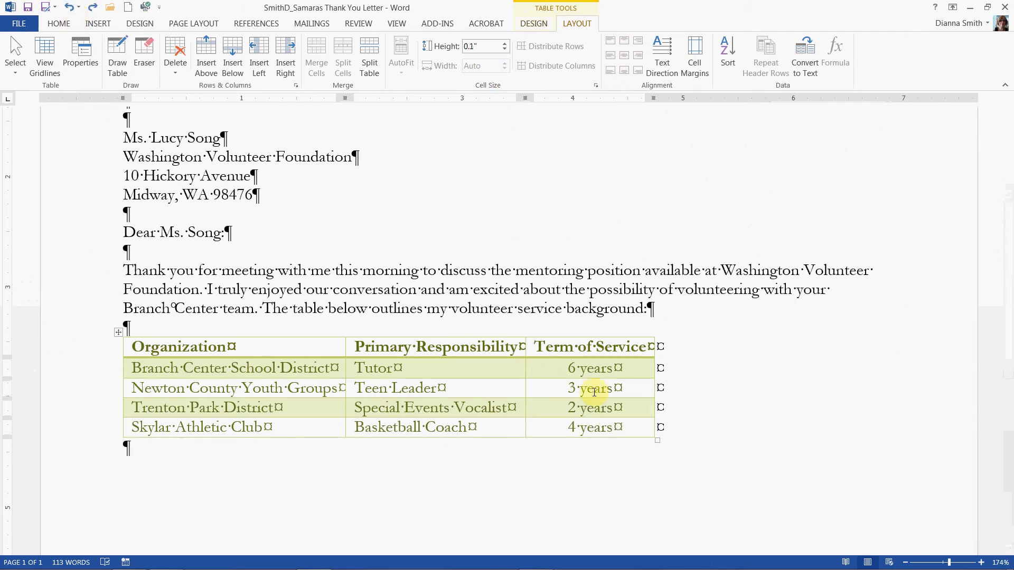
left_click(594, 369)
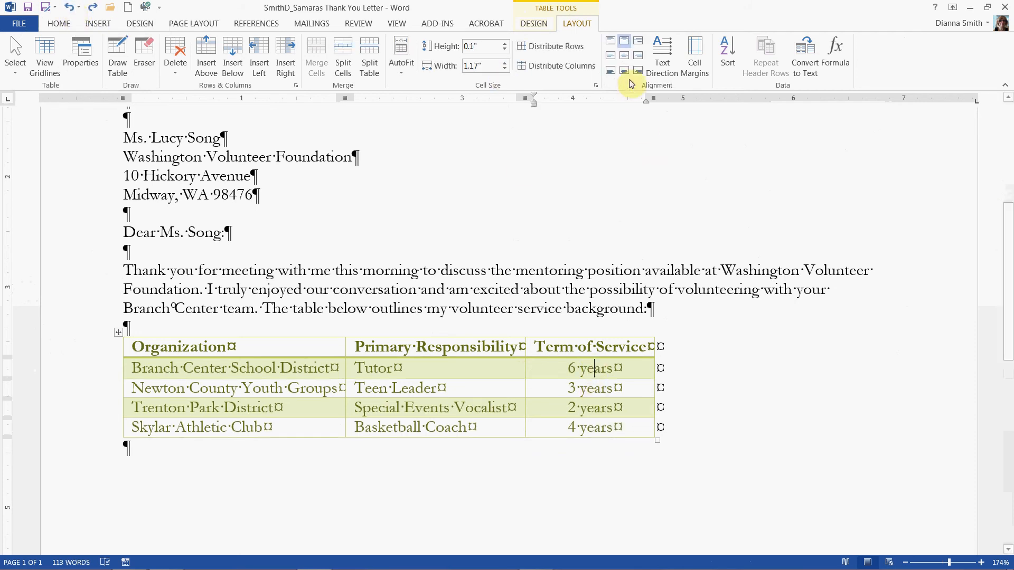
left_click(625, 57)
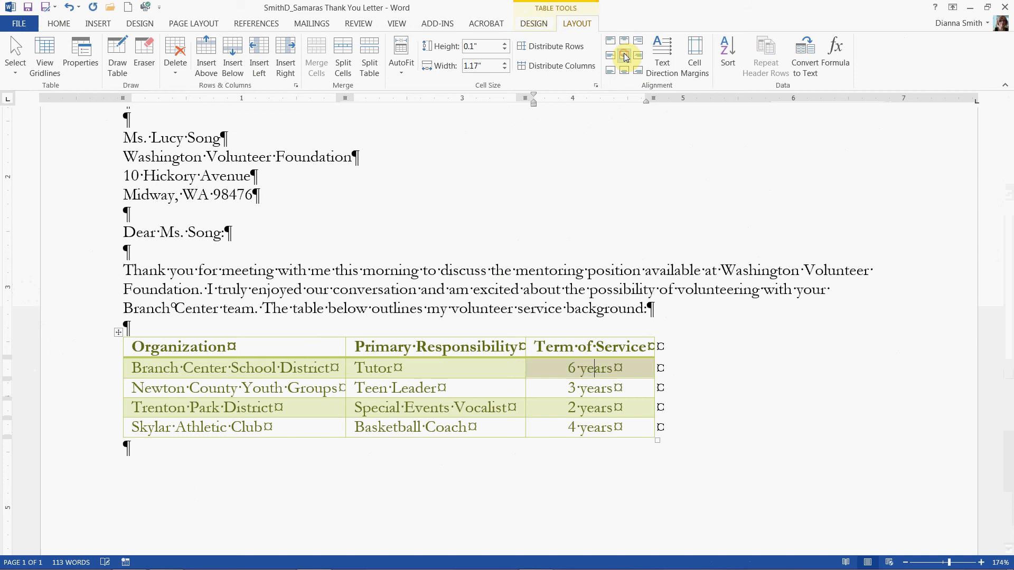
left_click(546, 385)
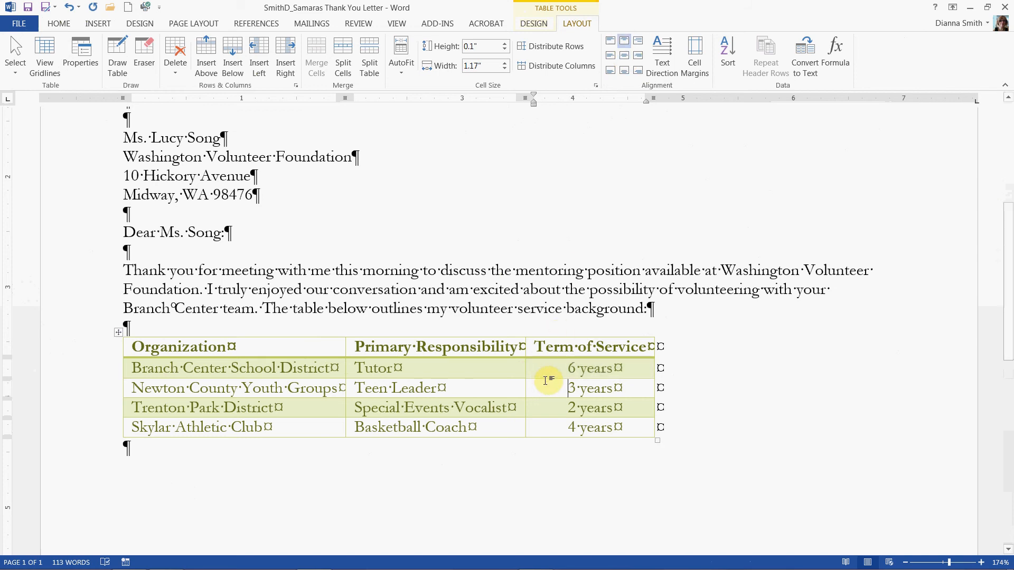
left_click_drag(545, 379, 542, 437)
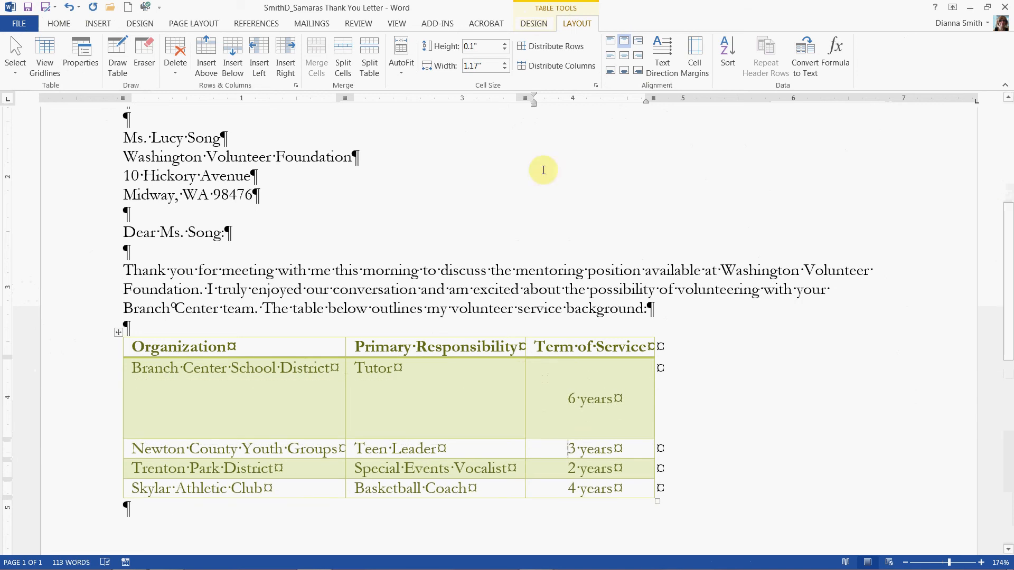
left_click(68, 7)
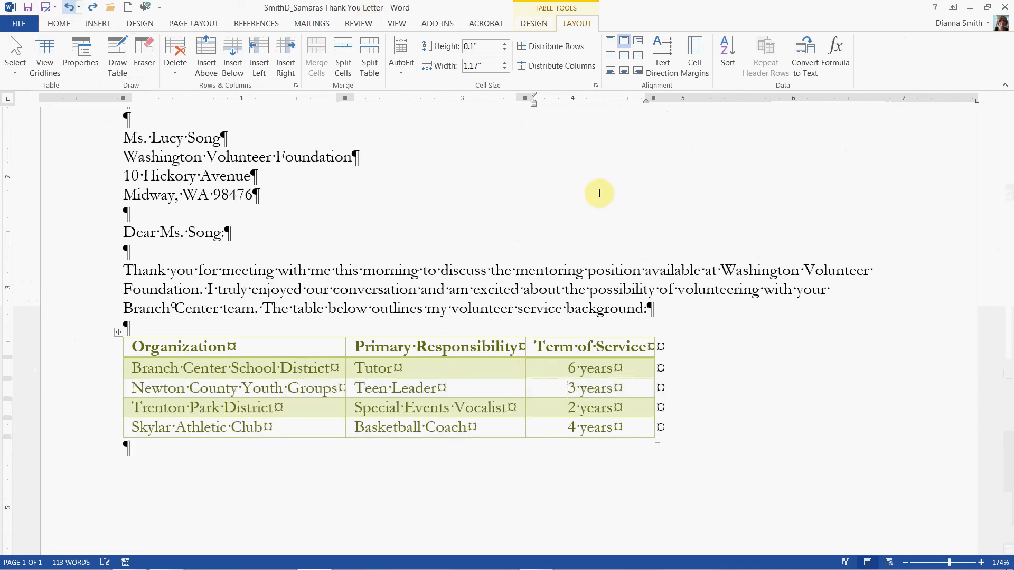
Align the 3 years and 6 years entries to the top center of their cells and clear the selection
left_click(625, 43)
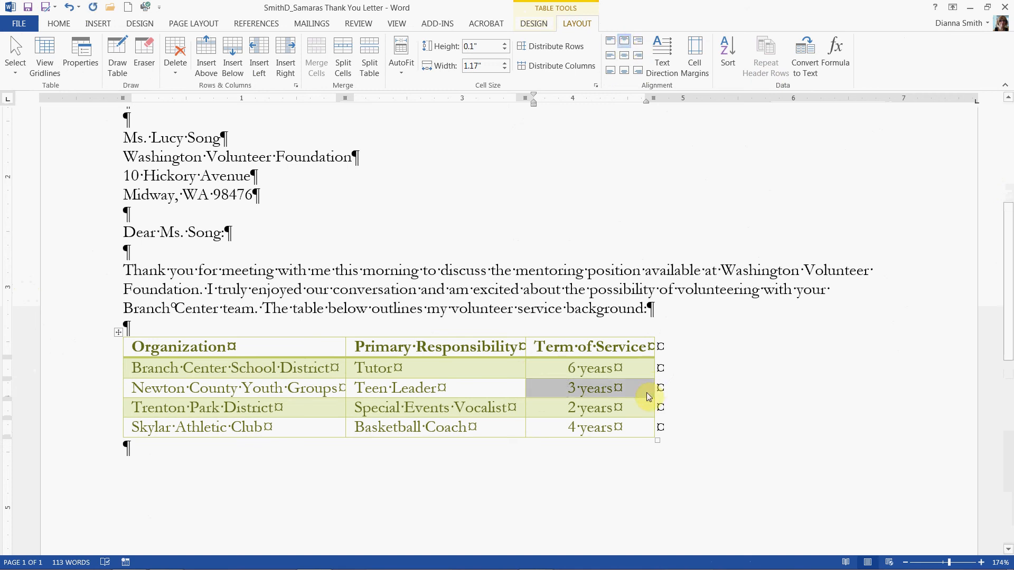
left_click(575, 368)
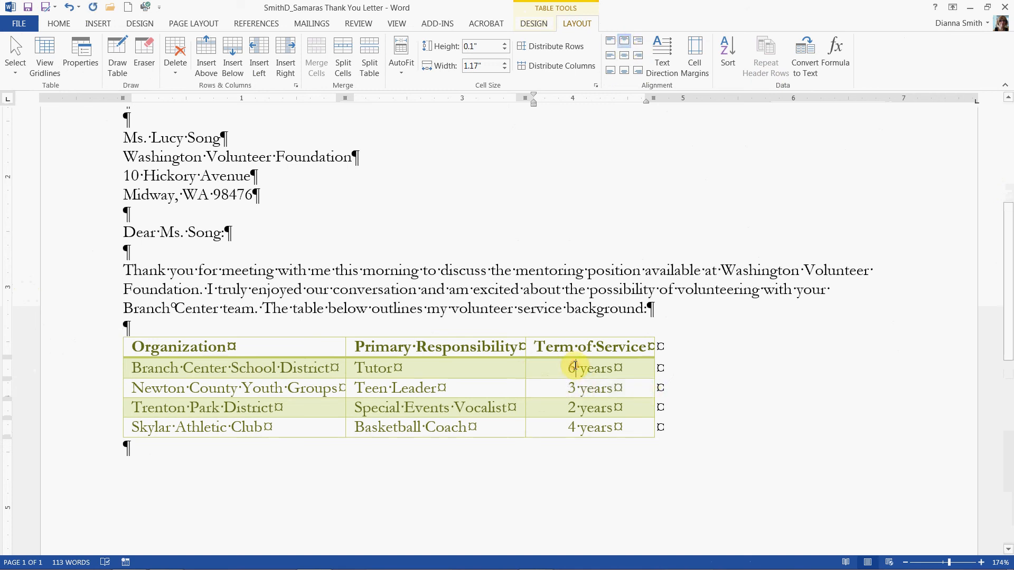
left_click(624, 42)
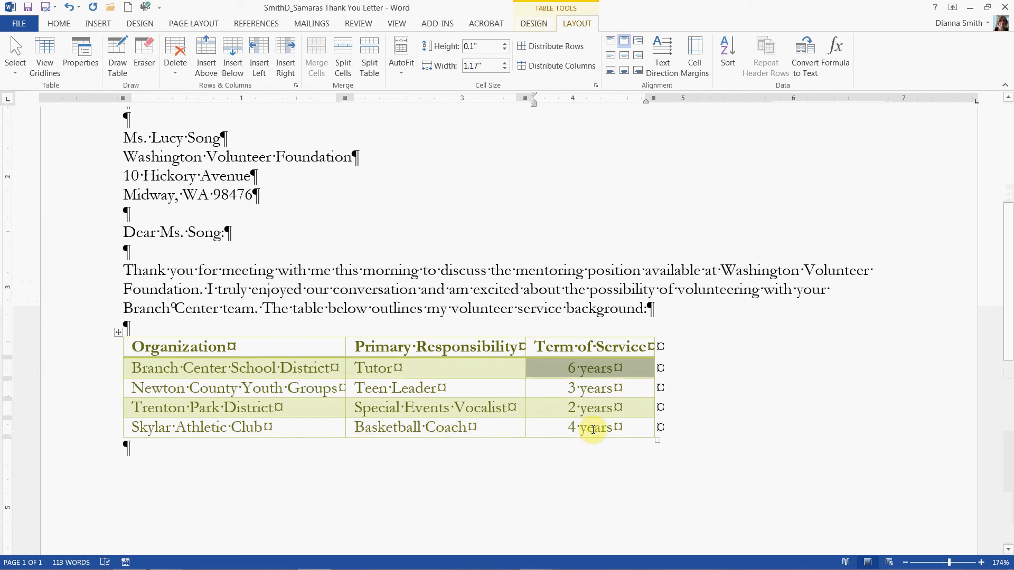
left_click(614, 426)
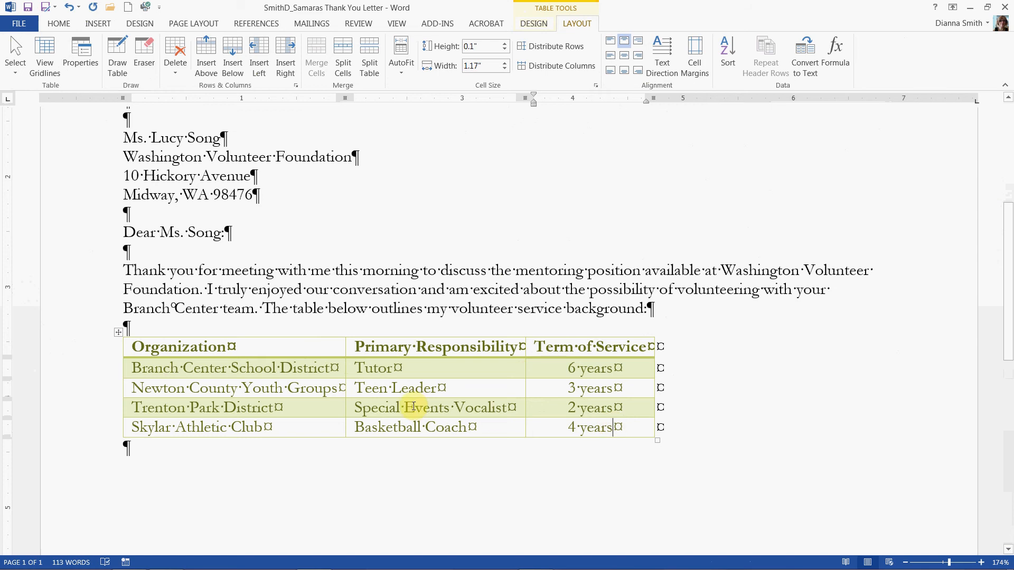
Insert a new row above the table's header row and deselect it
left_click(134, 346)
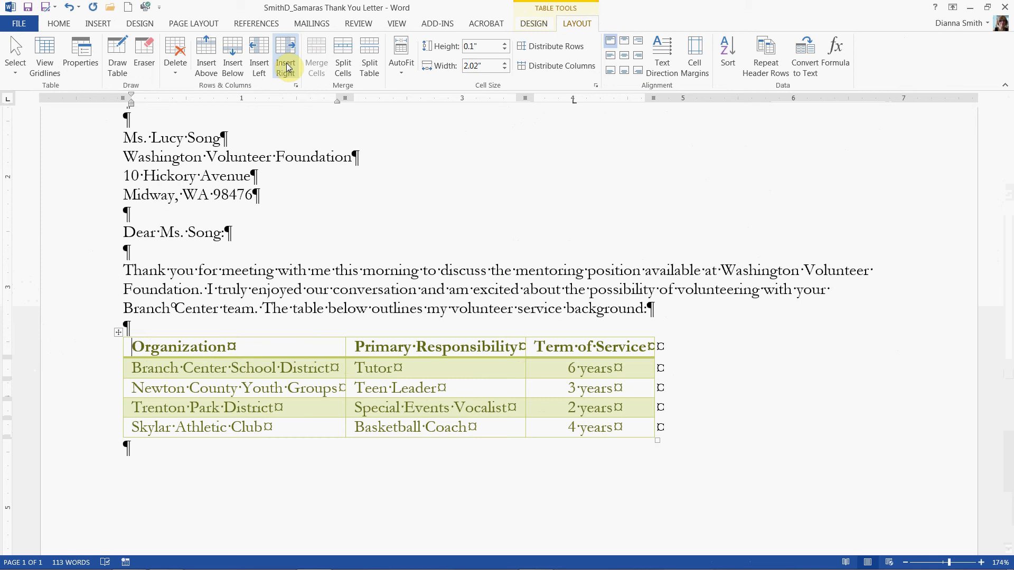
left_click(206, 73)
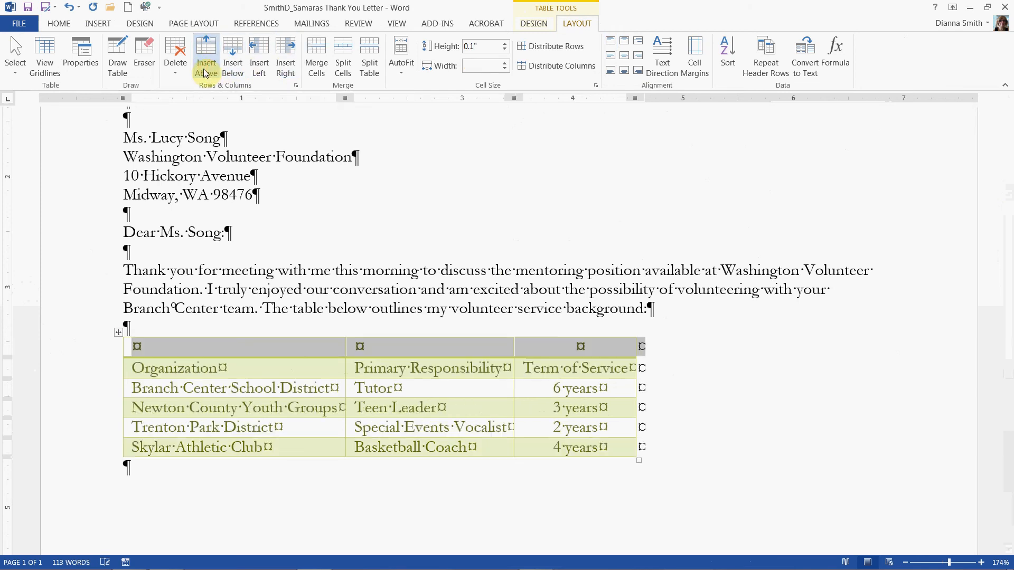
left_click(238, 407)
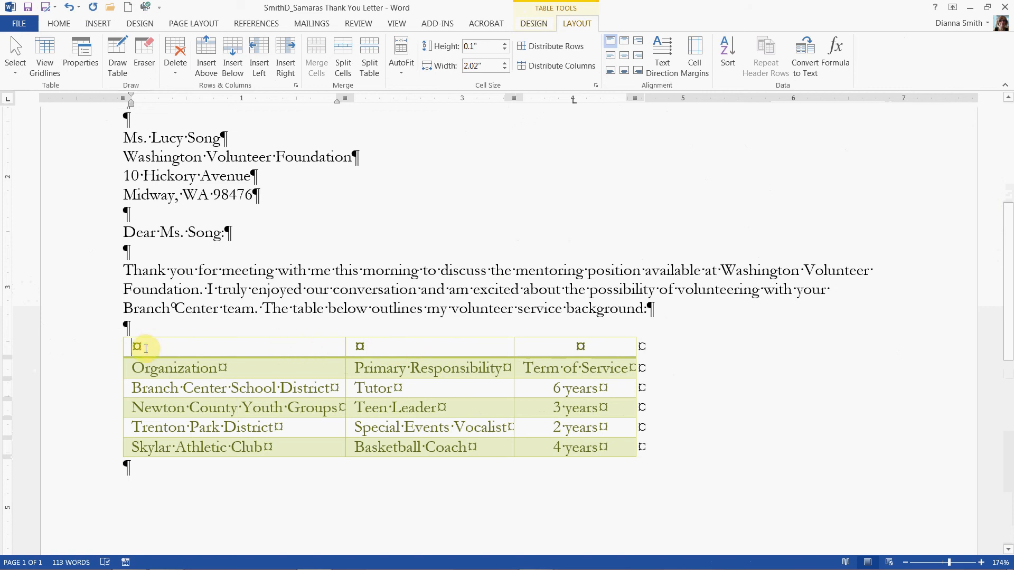
Try selecting the cells of the empty top row and the whole Newton County Youth Groups row, clearing each selection
left_click_drag(146, 349, 528, 354)
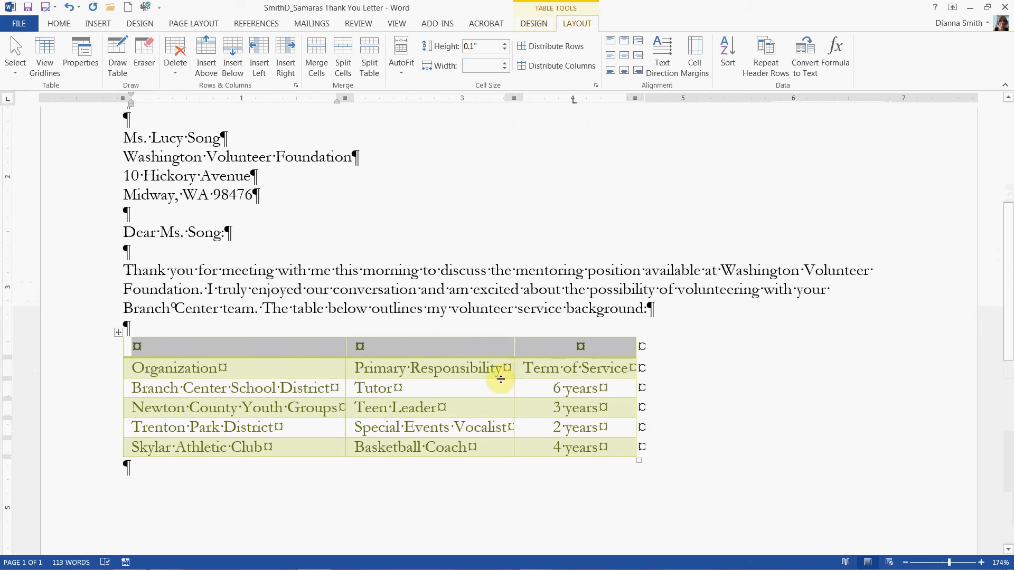
left_click(80, 405)
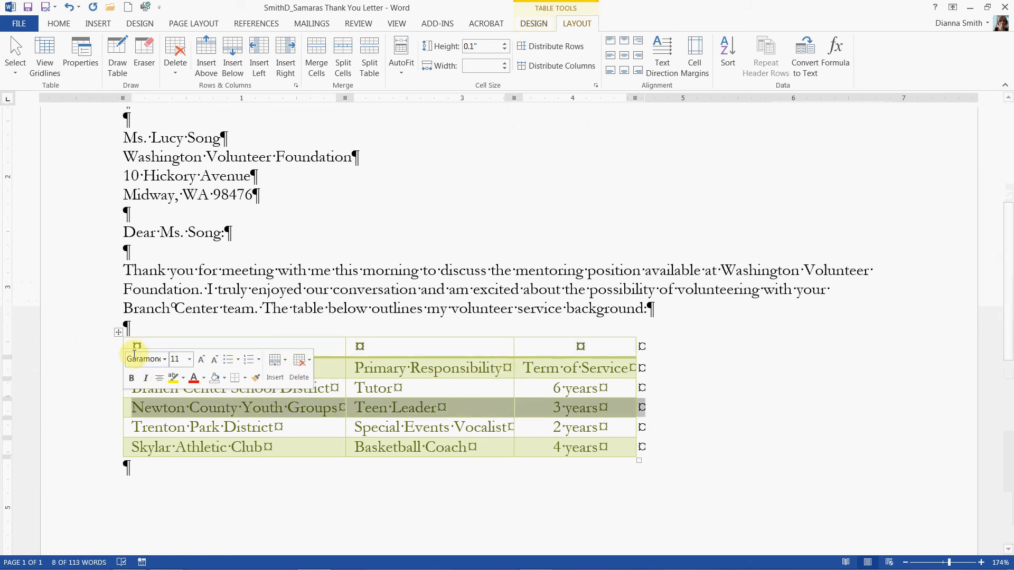
left_click(226, 407)
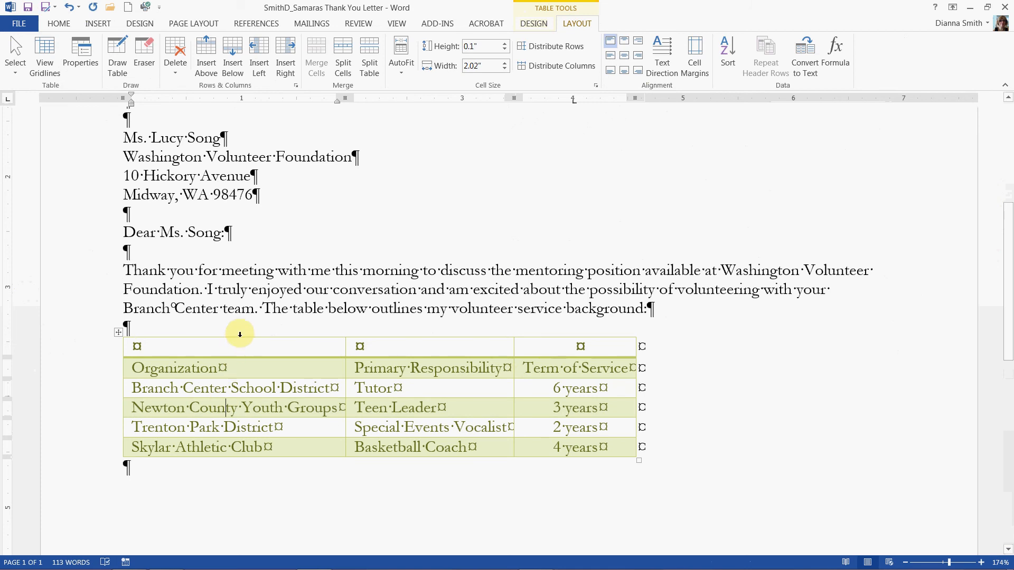
Merge the cells of the empty top row into one cell and undo the merge
left_click(113, 352)
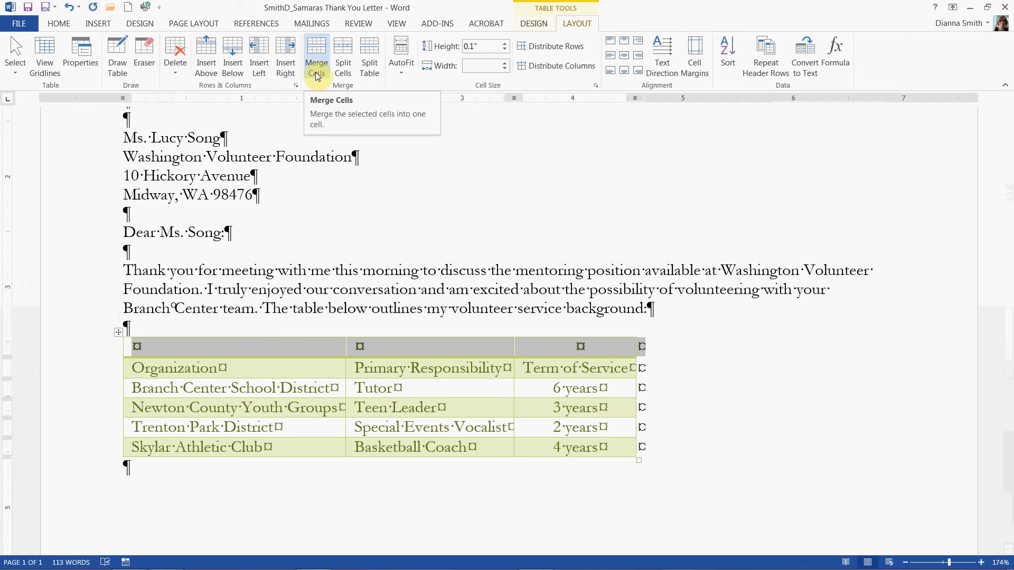
left_click(317, 76)
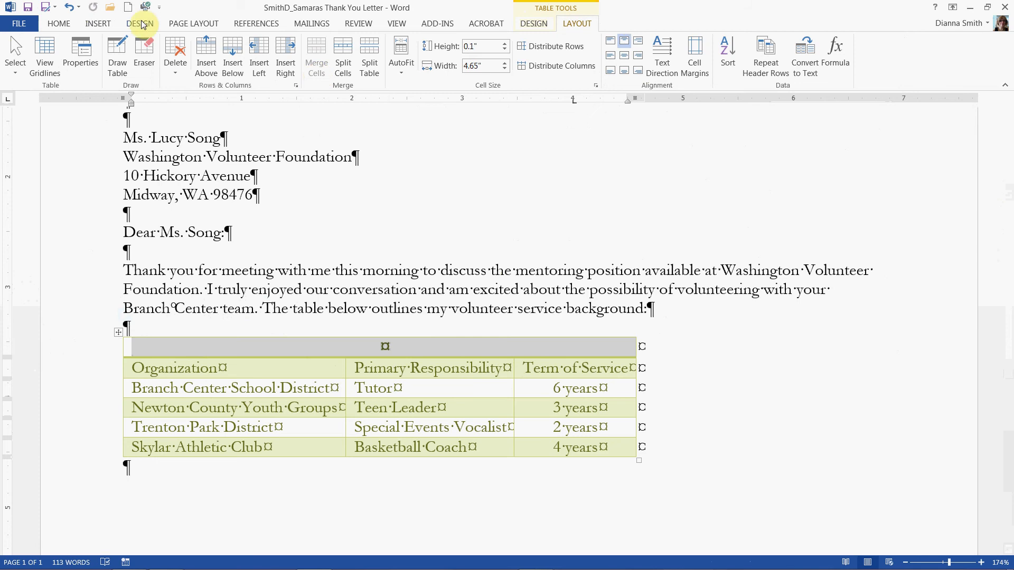
left_click(69, 7)
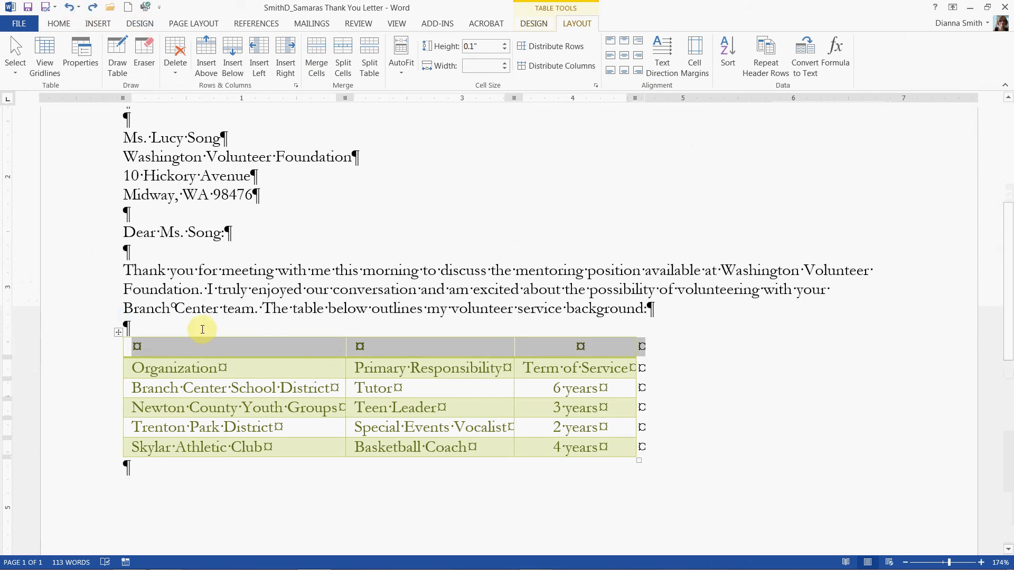
Enter Title in the first cell of the top row, try centering it in that cell, and undo the centering
left_click(202, 351)
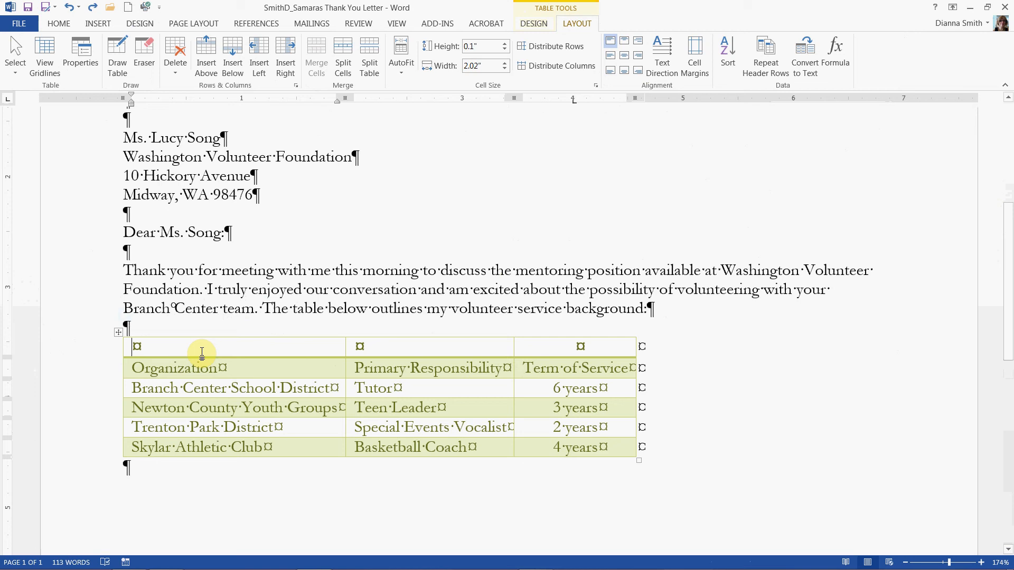
type("Title")
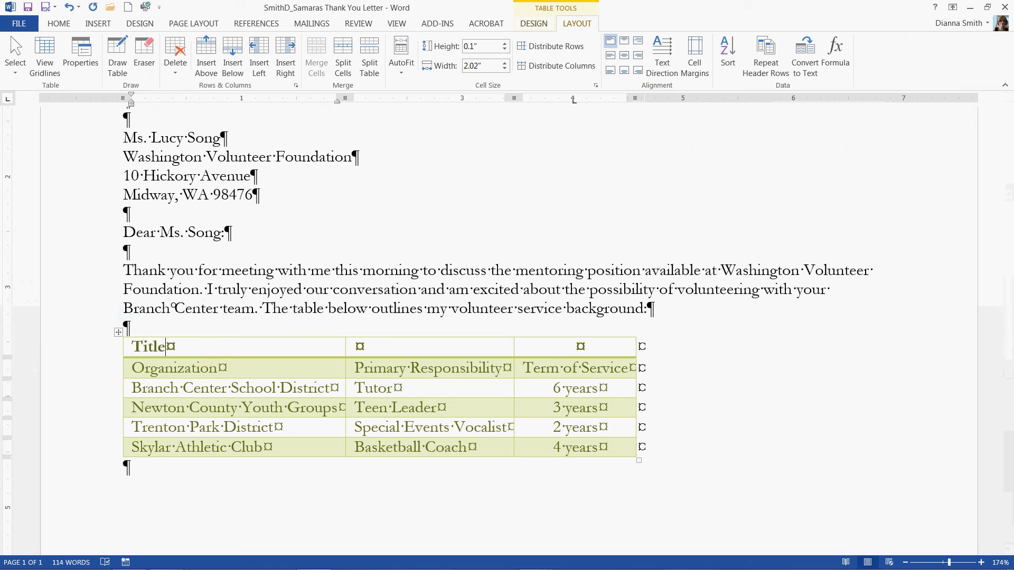
left_click(55, 23)
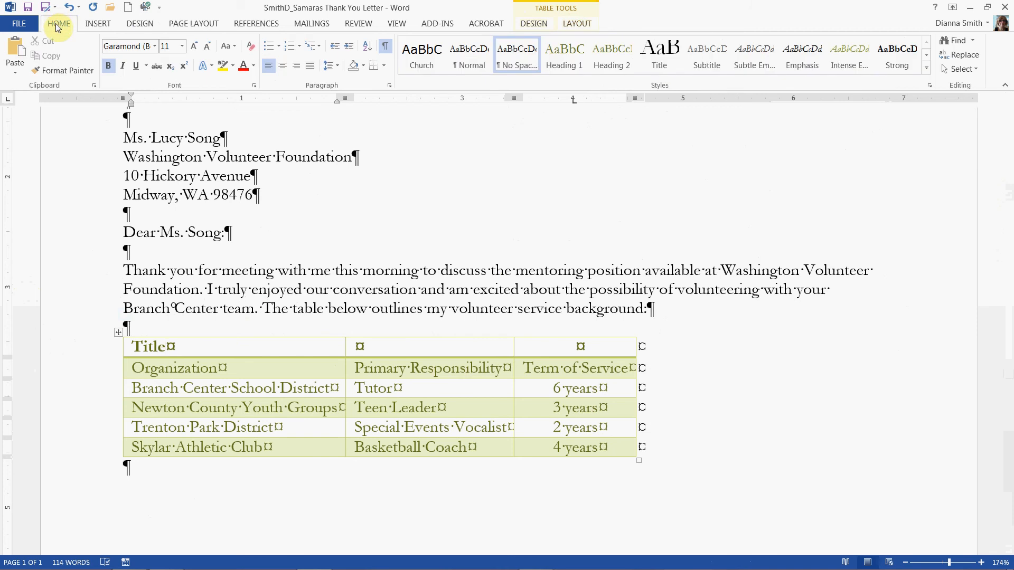
left_click(288, 65)
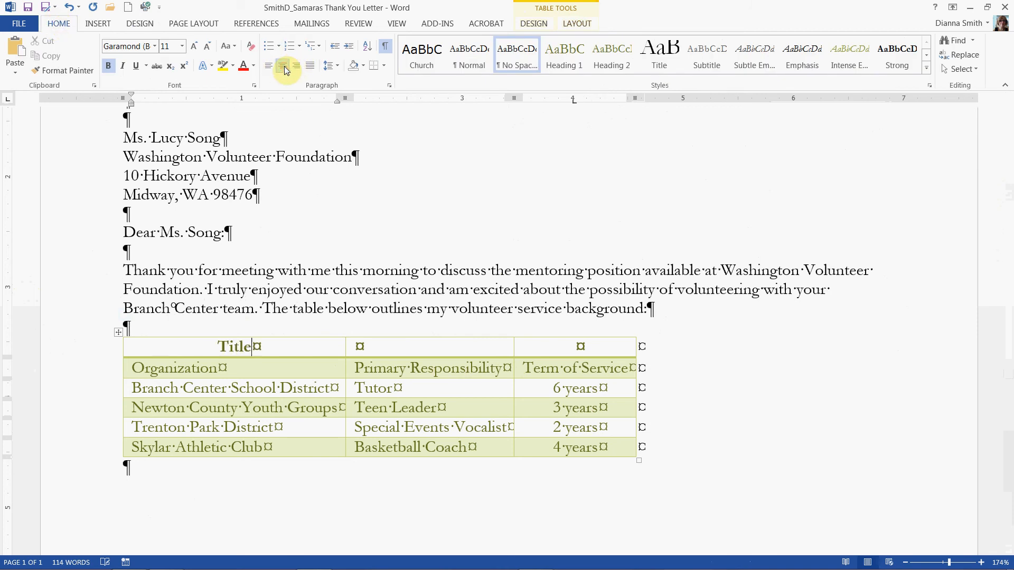
left_click(366, 494)
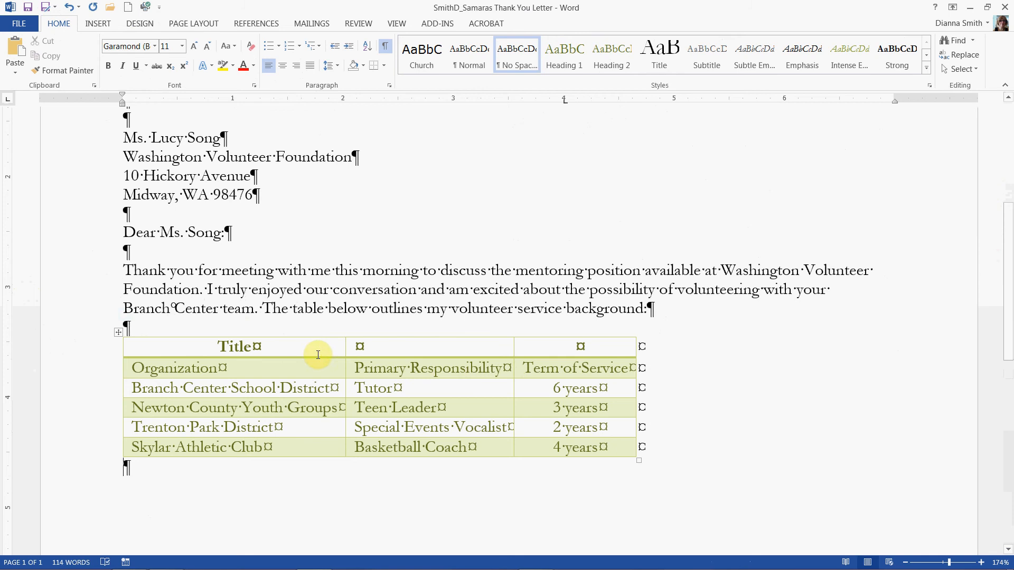
left_click(69, 8)
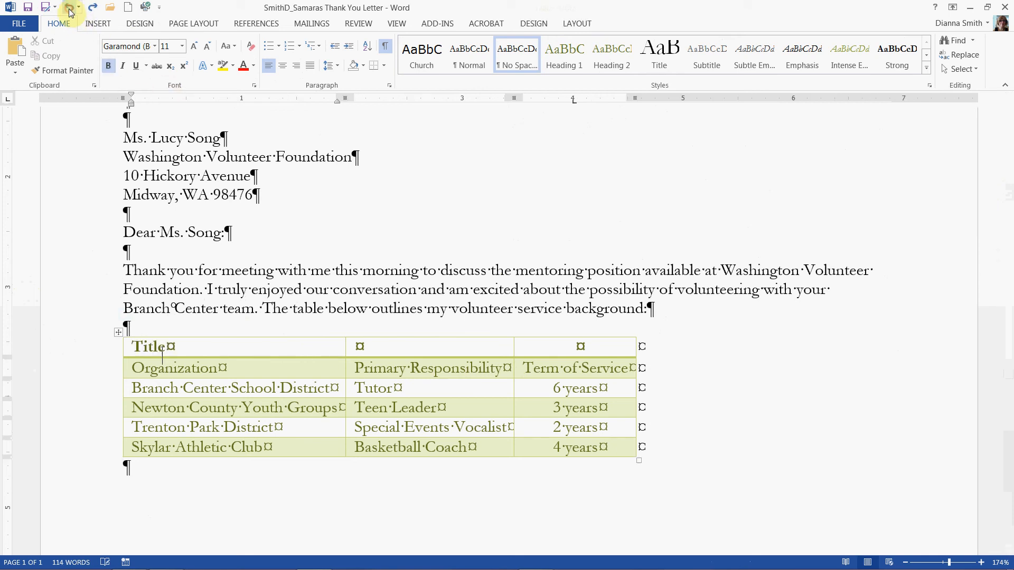
Merge the top row containing Title into one cell, undo both the merge and the Title text, and leave the table
left_click(104, 351)
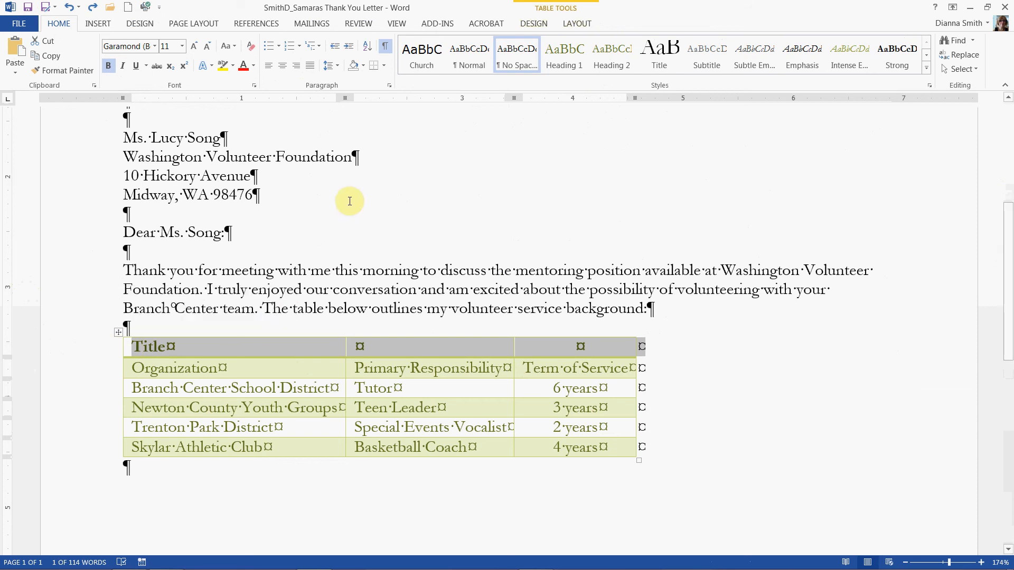
left_click(579, 24)
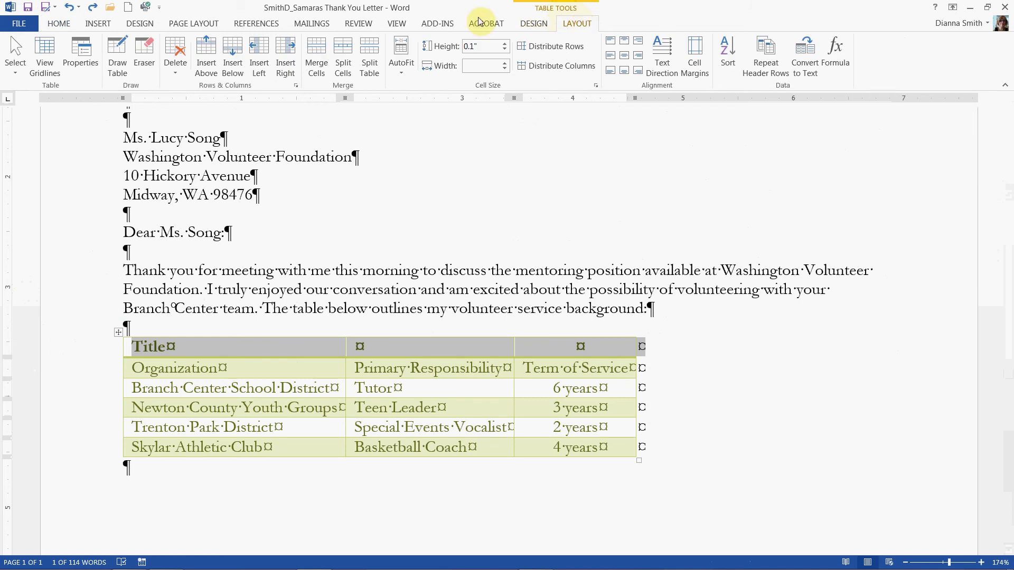
left_click(318, 55)
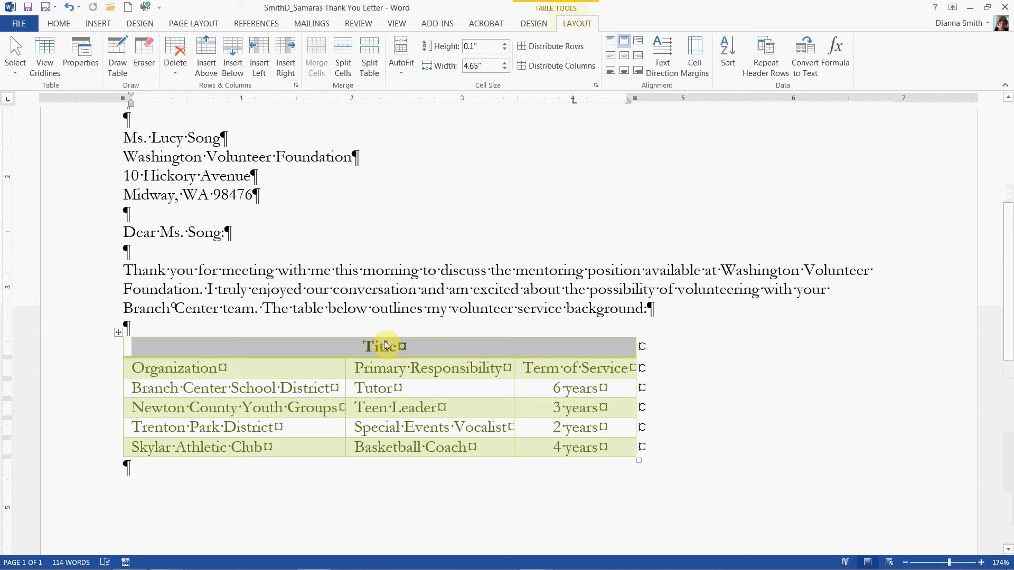
left_click(70, 6)
left_click(70, 6)
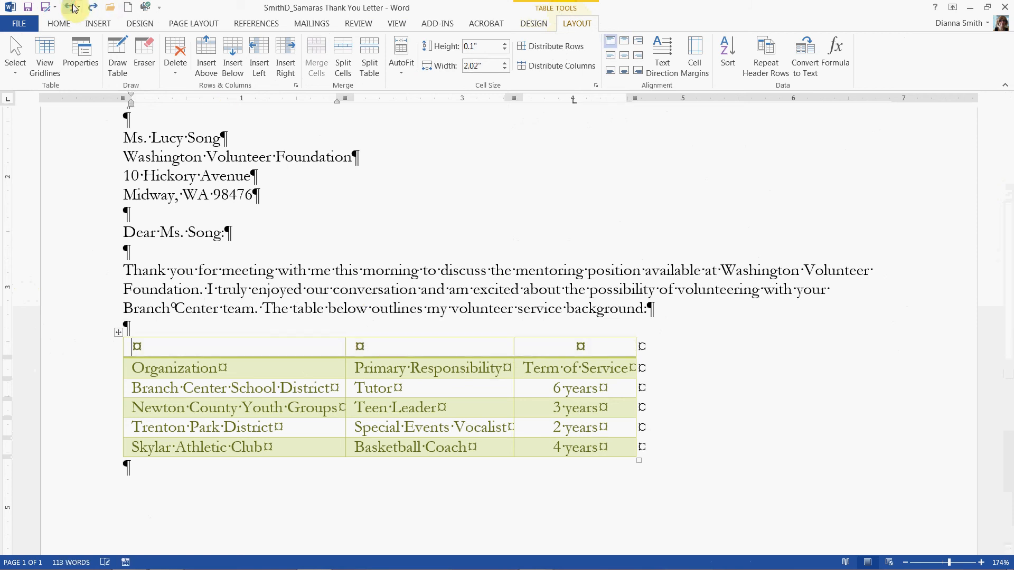
left_click(183, 524)
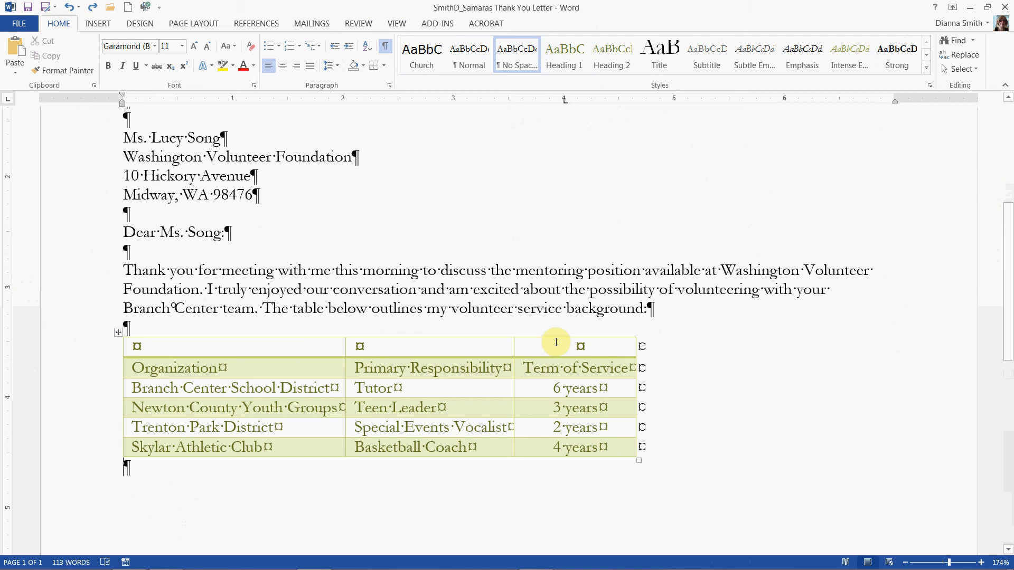
Merge all the cells of the empty top row into one cell and place the cursor inside it
left_click(85, 348)
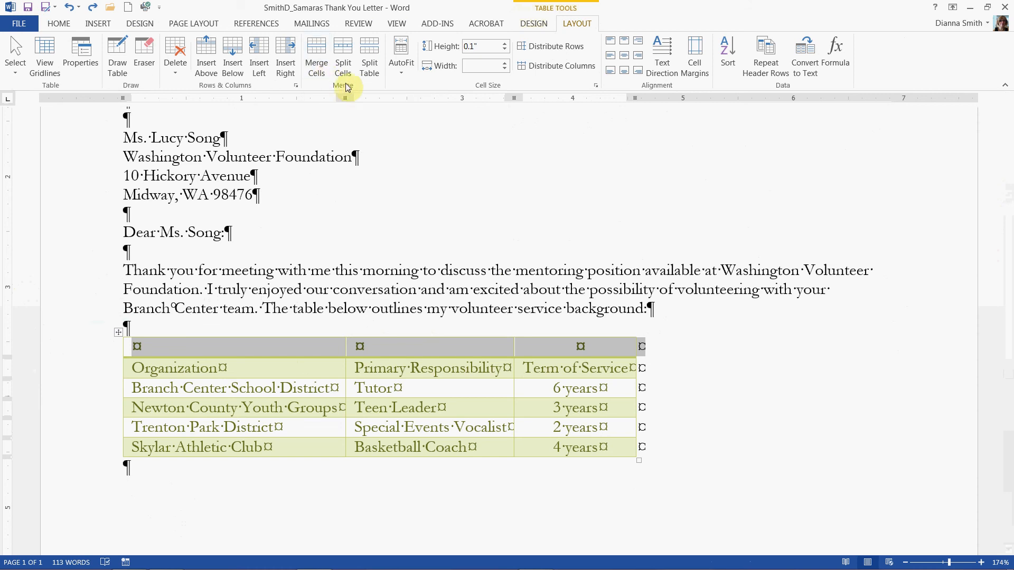
left_click(320, 74)
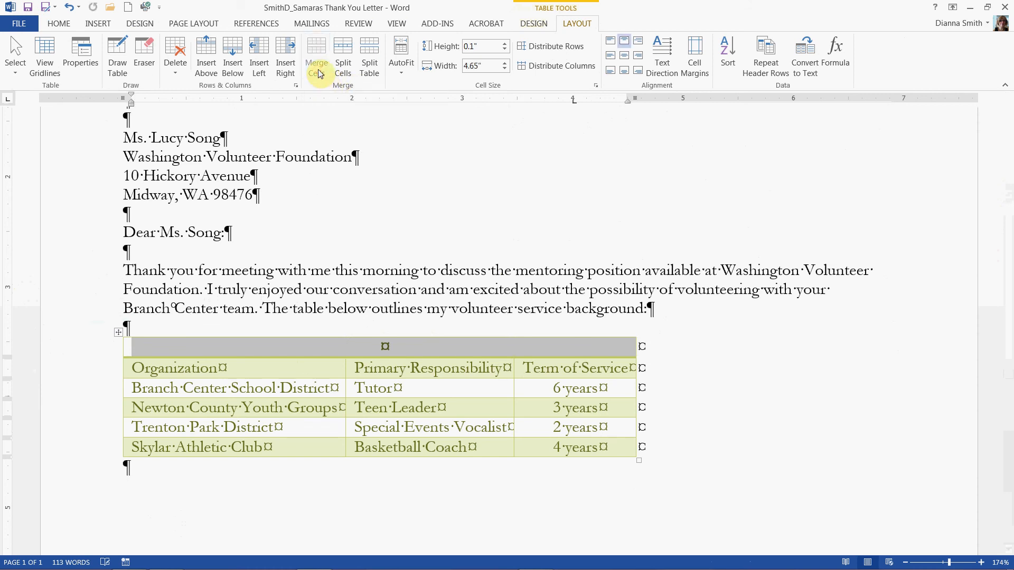
left_click(385, 347)
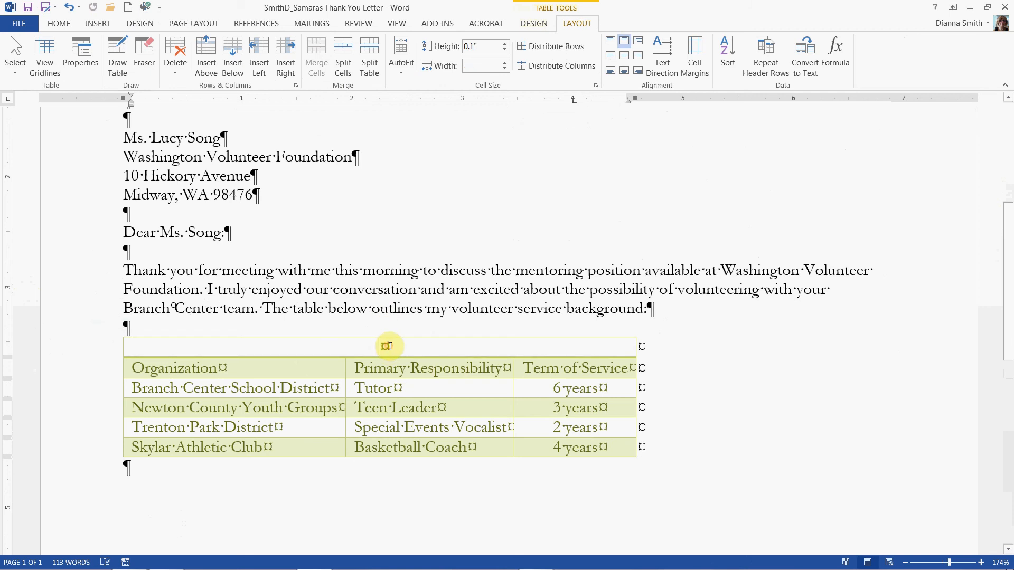
left_click(391, 345)
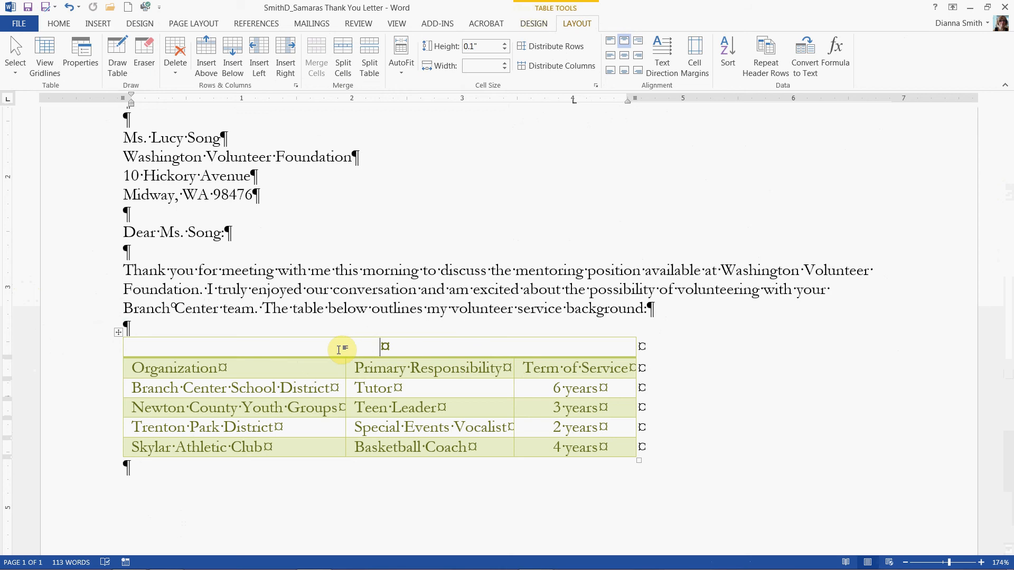
Enter the title Volunteer Service Background in the merged top row, correct the spelling of Volunteer, and save the letter
type("Voluteer")
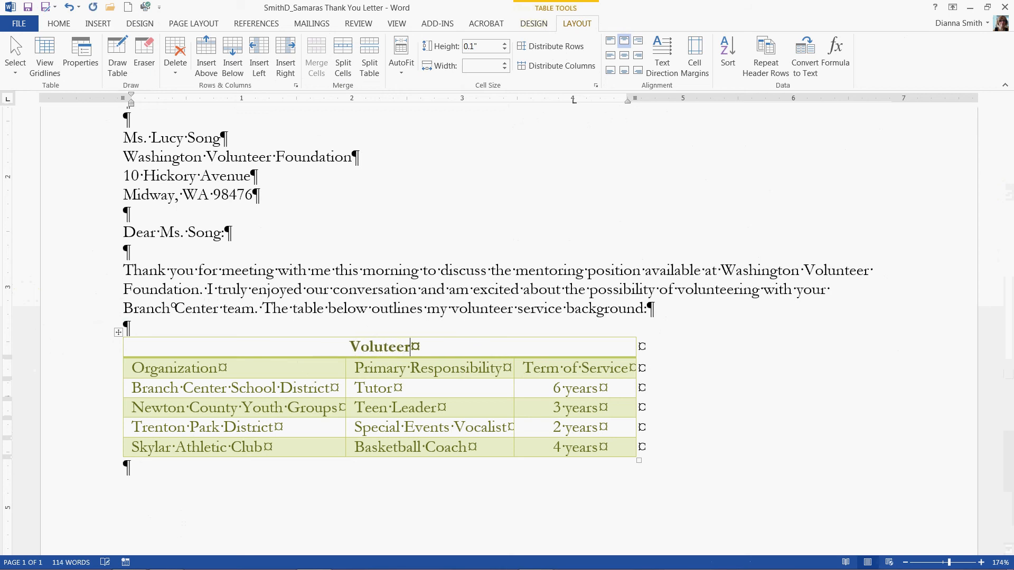
type(" Service ")
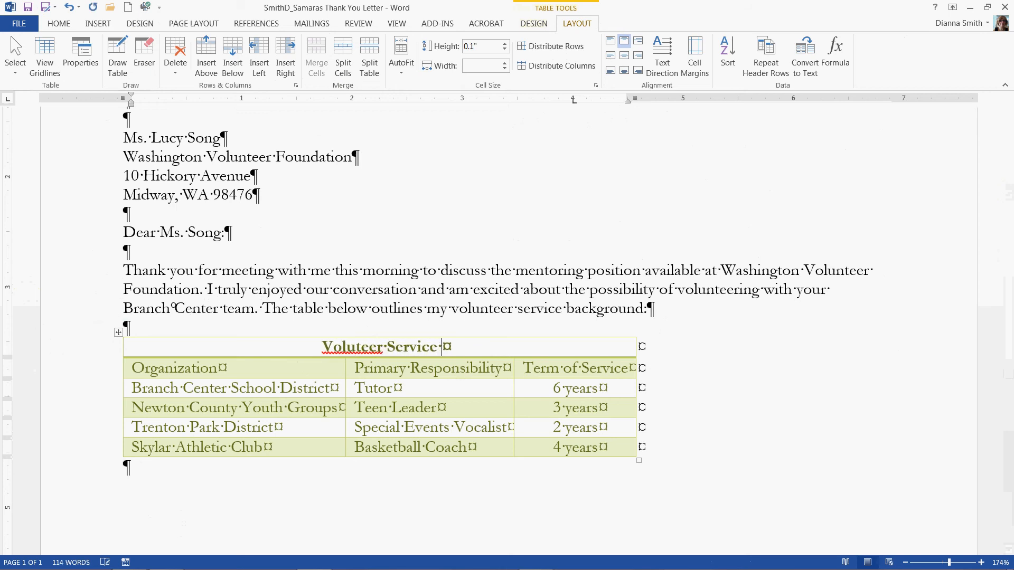
type("Background")
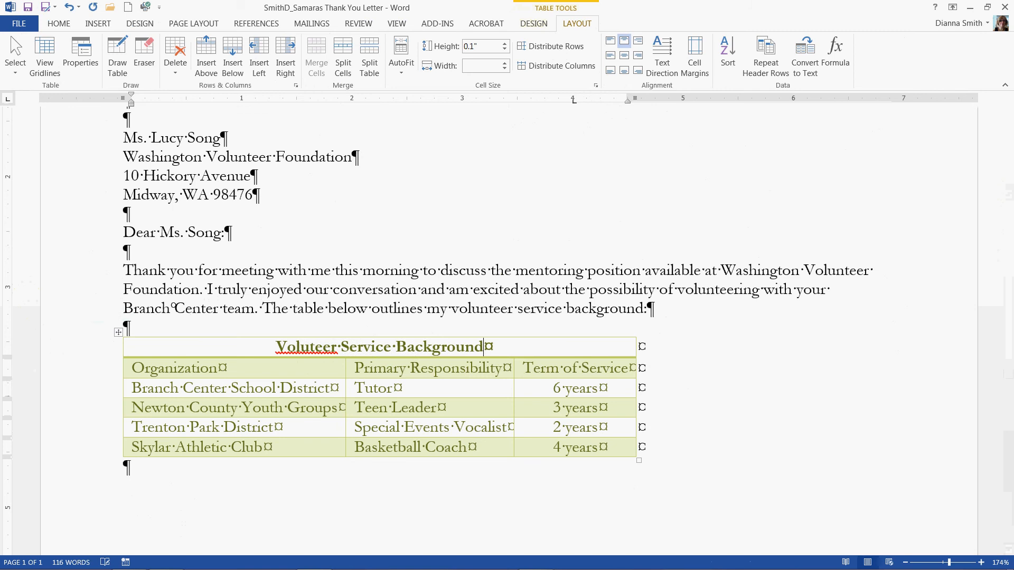
right_click(301, 350)
left_click(387, 365)
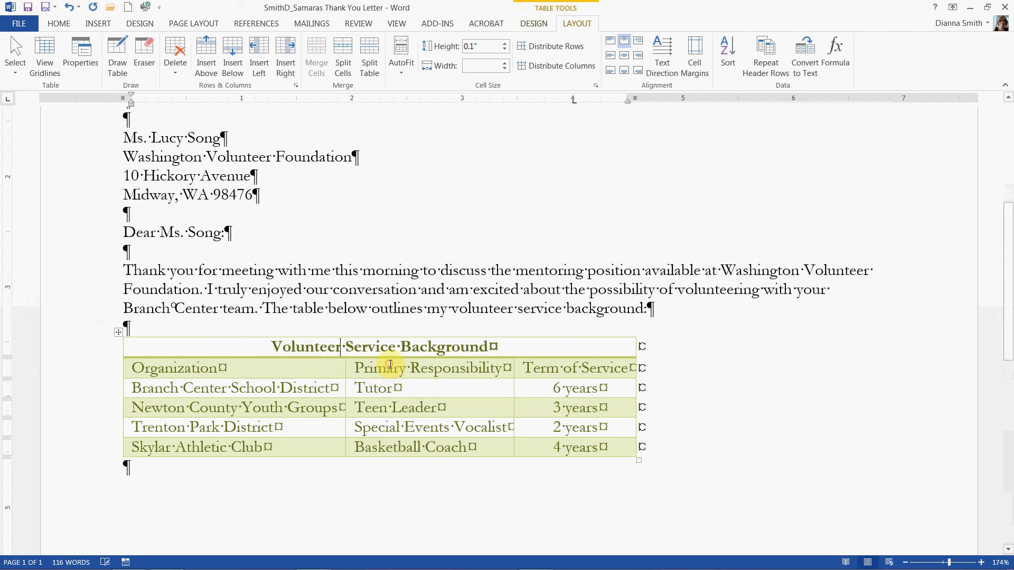
left_click(29, 8)
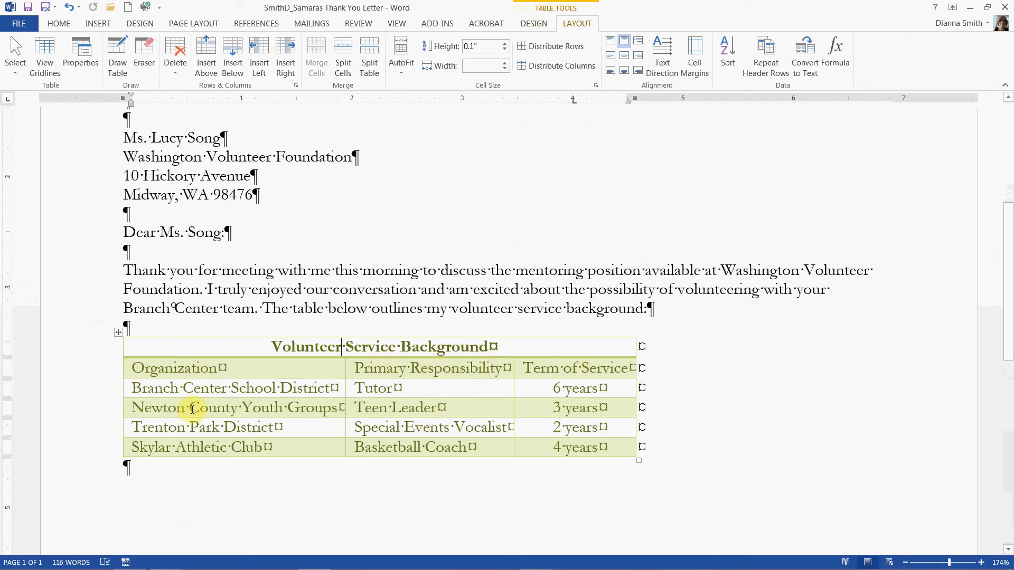
Bold the heading row with Organization, Primary Responsibility and Term of Service, and save the letter
left_click(100, 372)
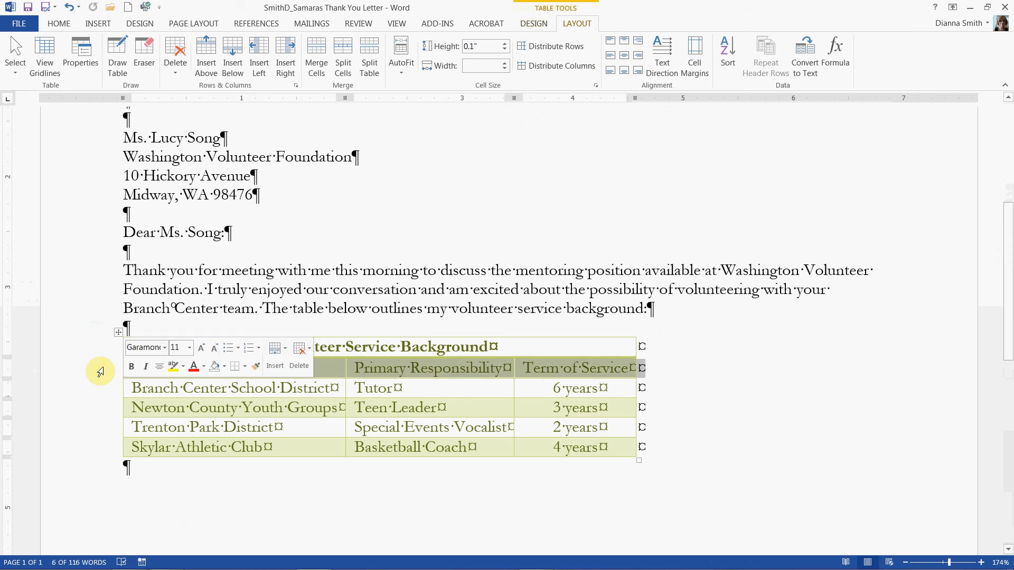
left_click(132, 367)
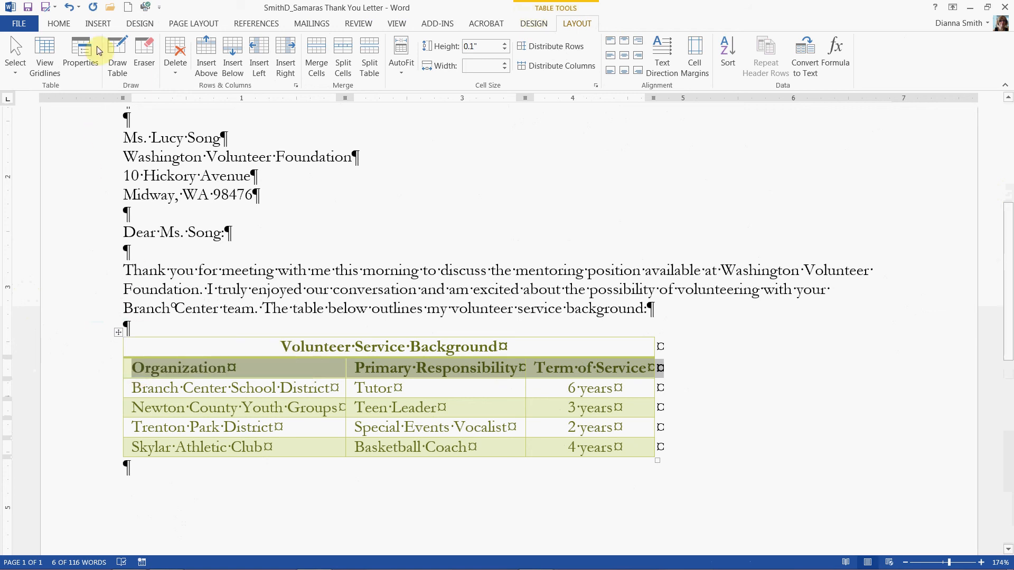
left_click(59, 24)
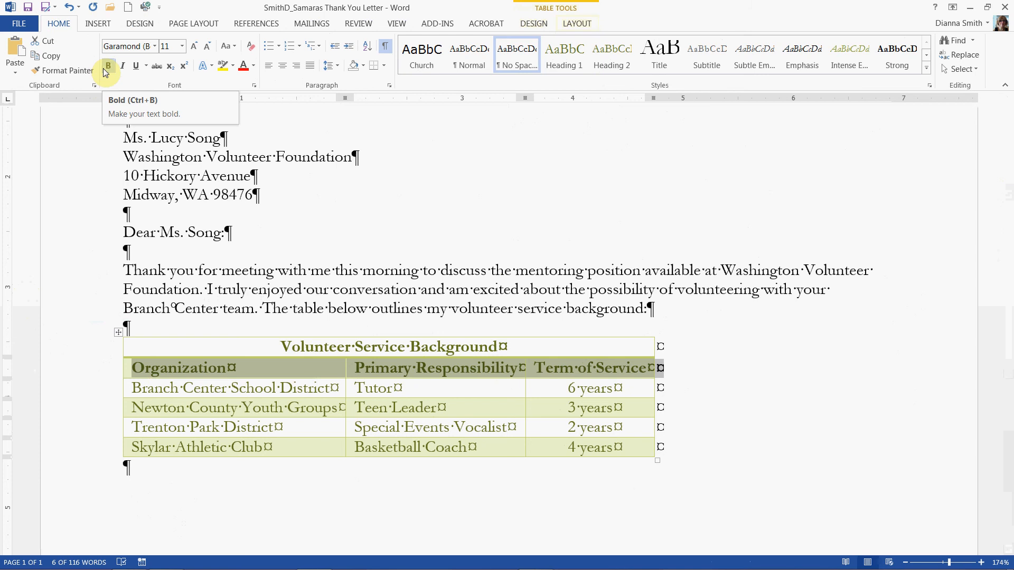
left_click(30, 8)
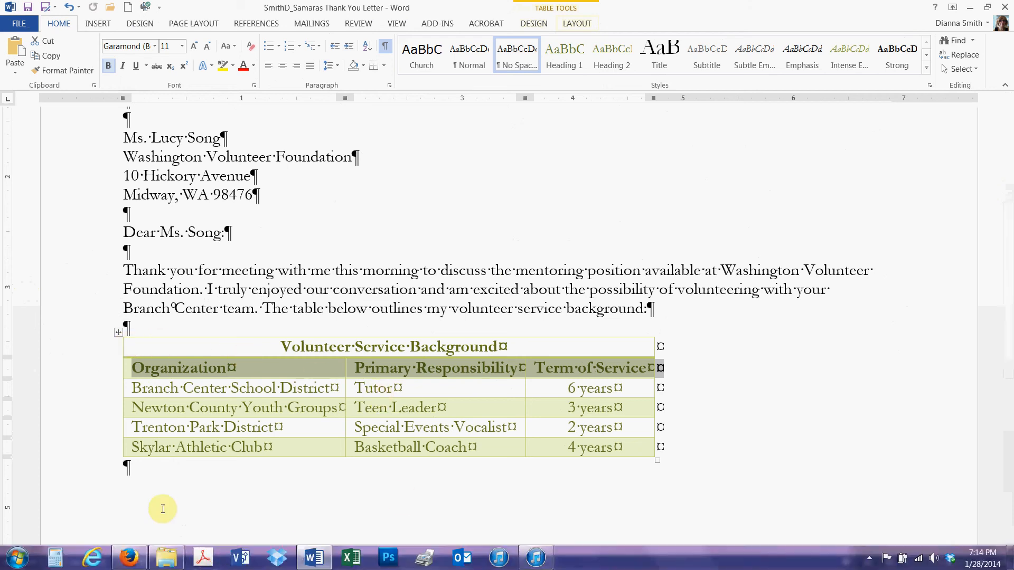
Below the table, leave a blank line and add the line "As you requested, below is my availability by day:"
left_click(146, 469)
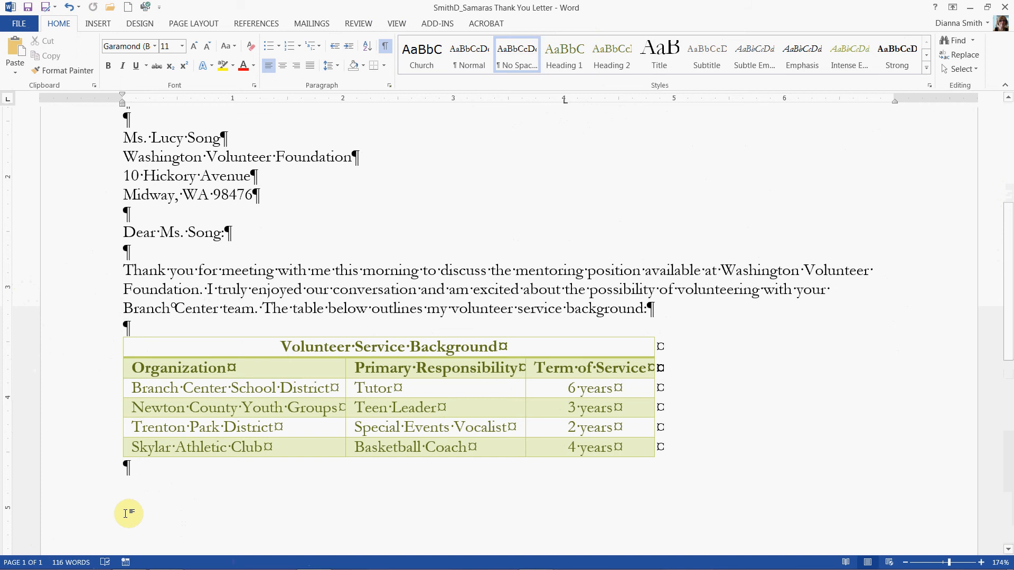
key("Return")
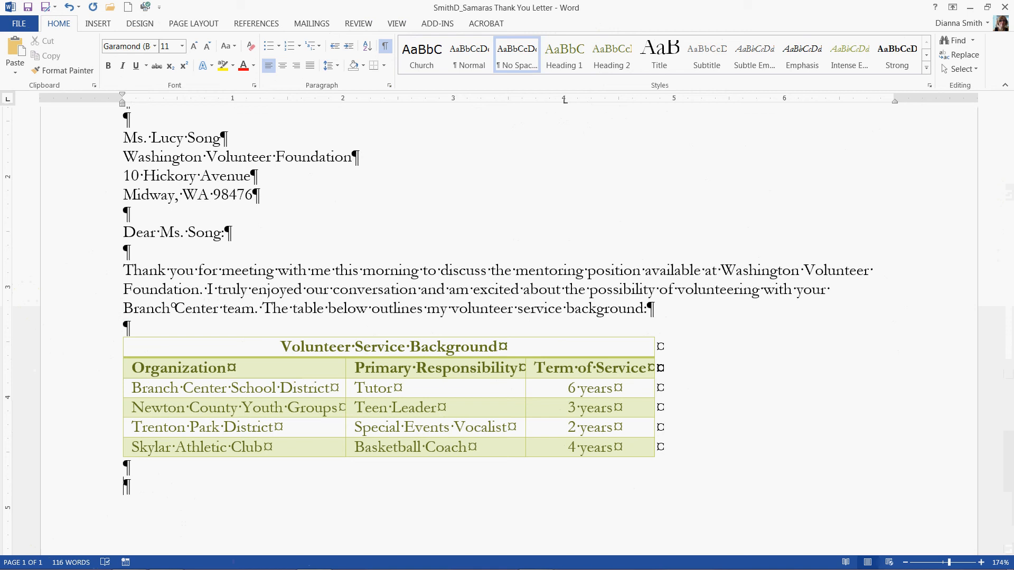
type("As you requested,")
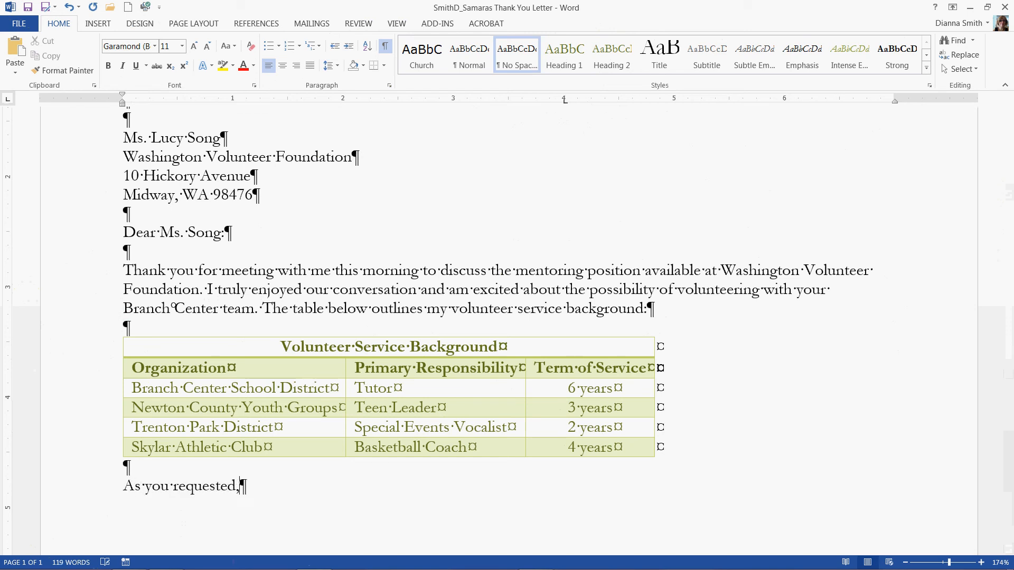
type(" below is my a")
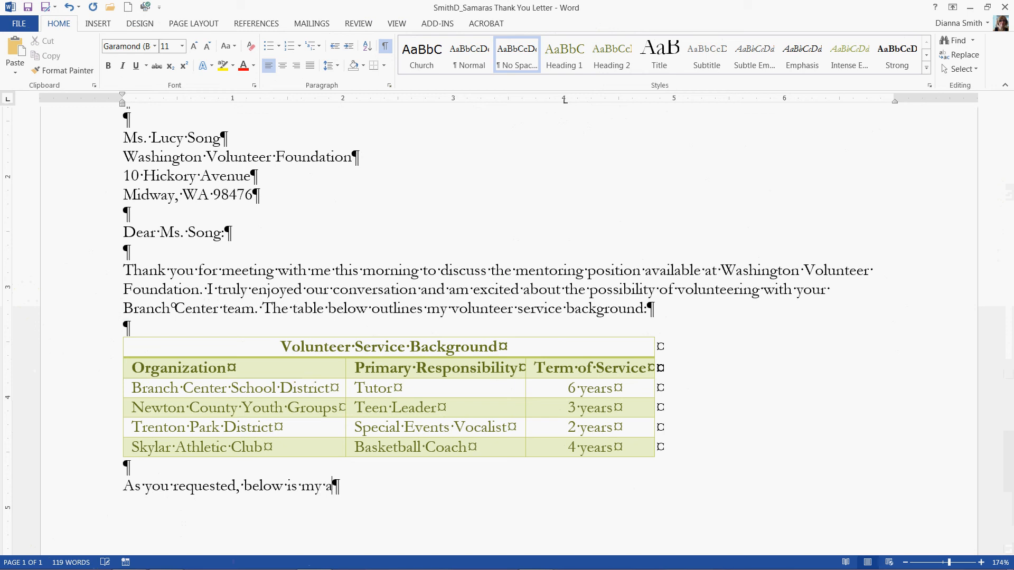
type("vailability ")
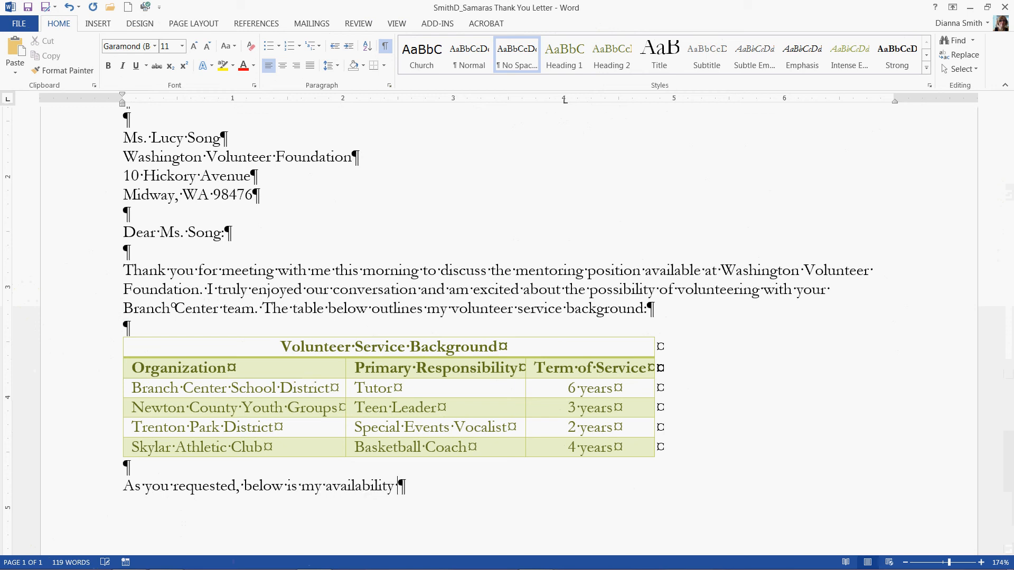
type("by day:")
key("Return")
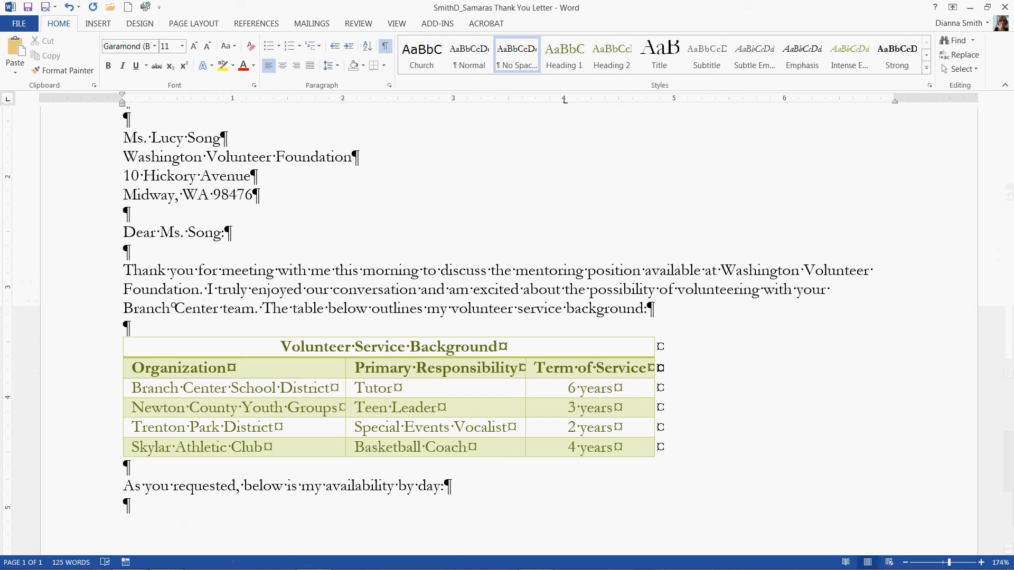
Add bullets "Mondays – 6:00 a.m. to 8:00 a.m.", "Tuesdays and Thursdays – 4:00 p.m. to 6:00 p.m." and "Saturdays – 11:00 a.m. to 2:00 p.m."; save
type("*")
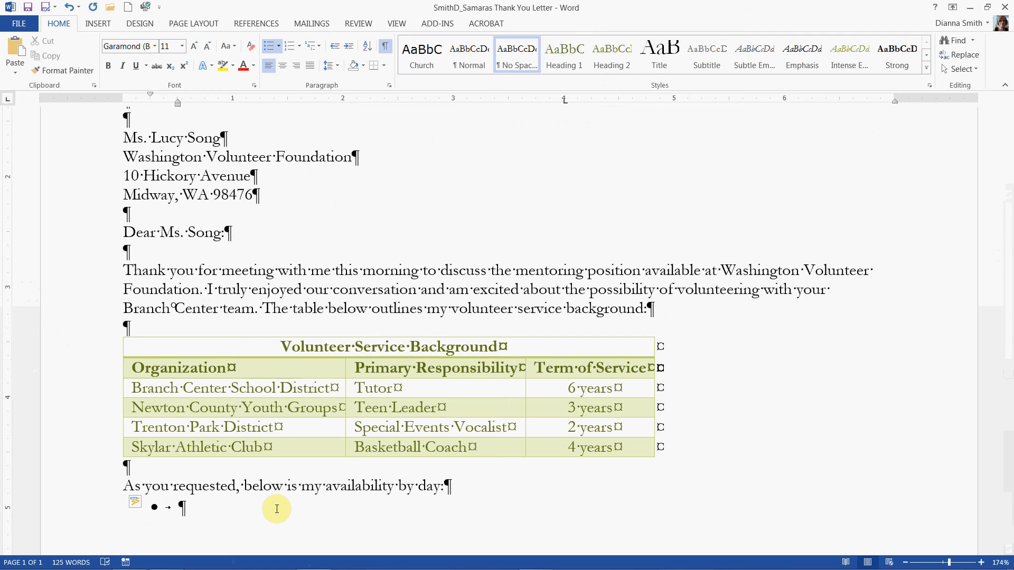
type("Mondays – 6:00 a.m. to 8:00 a.m. Tuesdays and Thursdays – 4:00 p.m. to 6:00 p.m. Saturdays – 11:00 a.m. to 2:00 p.m.")
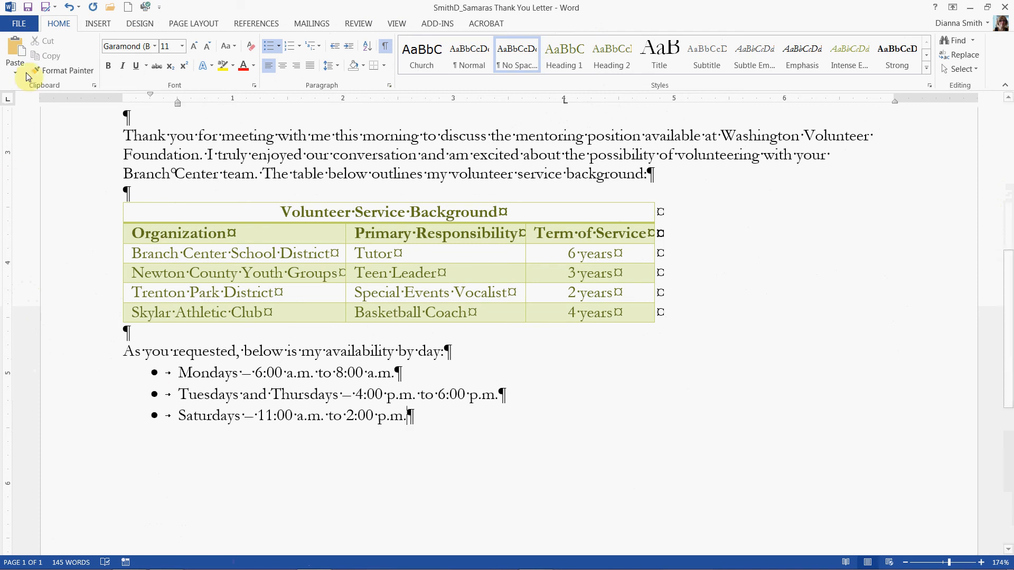
left_click(26, 11)
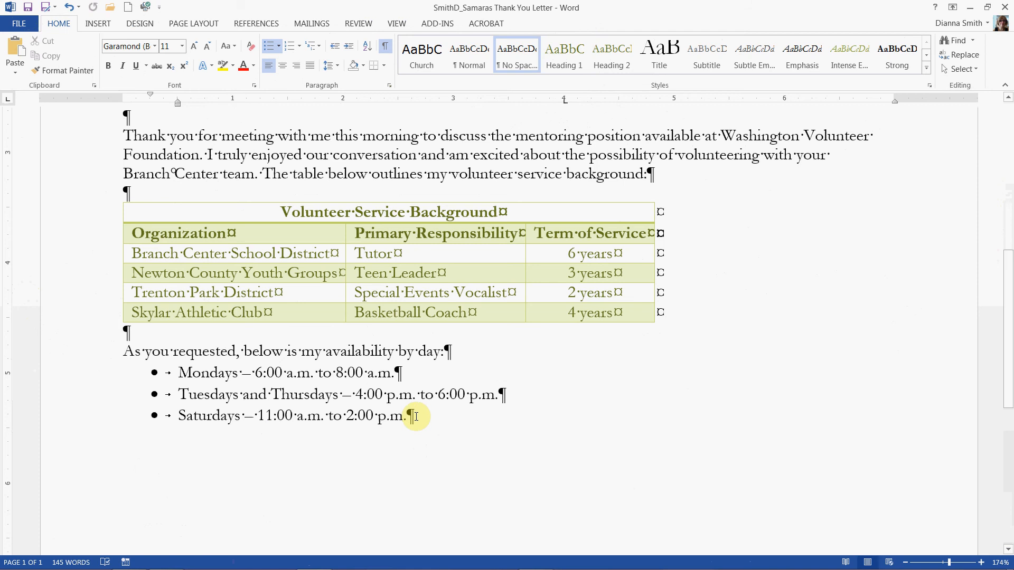
End the bulleted list after the Saturdays item and start a plain paragraph reading "As a mentor for"
key("Return")
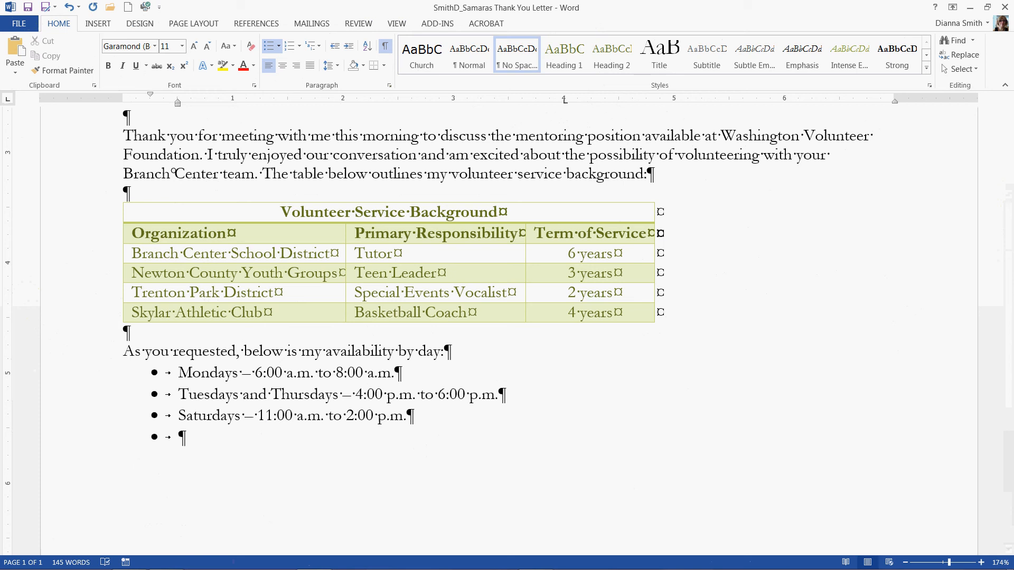
key("Return")
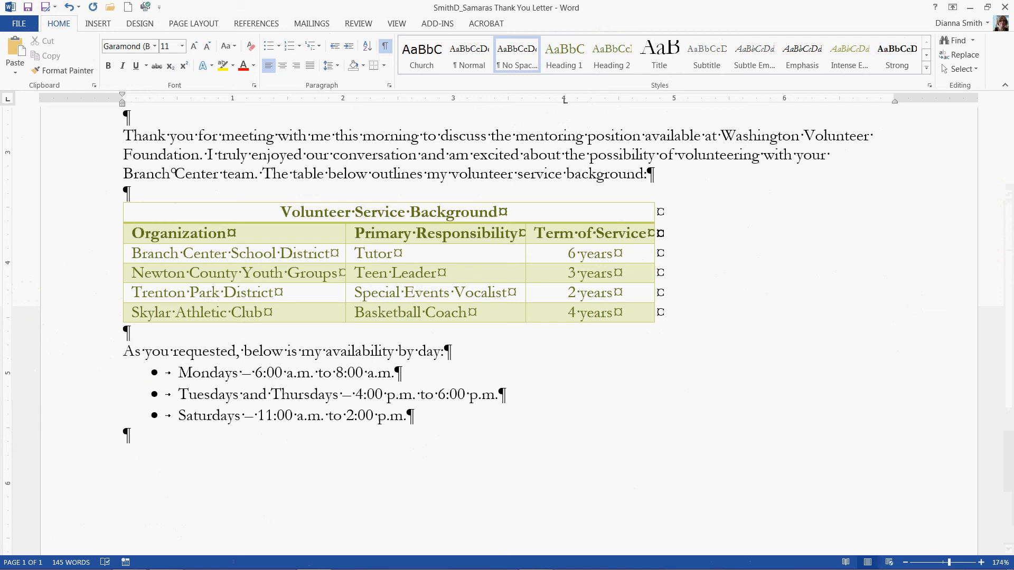
type("As a menotr")
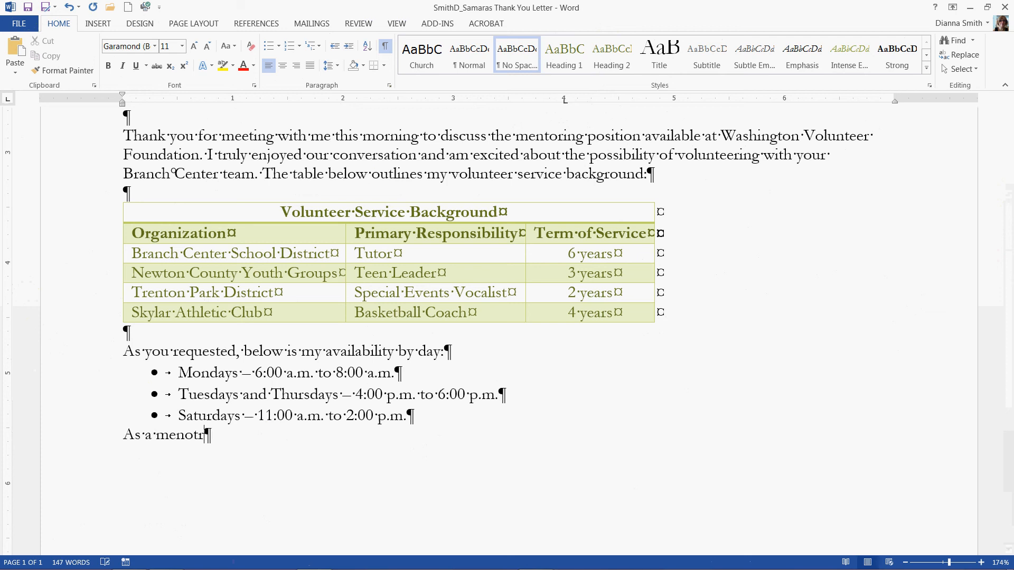
key("BackSpace")
key("BackSpace")
key("BackSpace")
type("tor for")
Expand the wvf building block into Washington Volunteer Foundation, and insert a blank line between the bulleted list and this paragraph
left_click(97, 25)
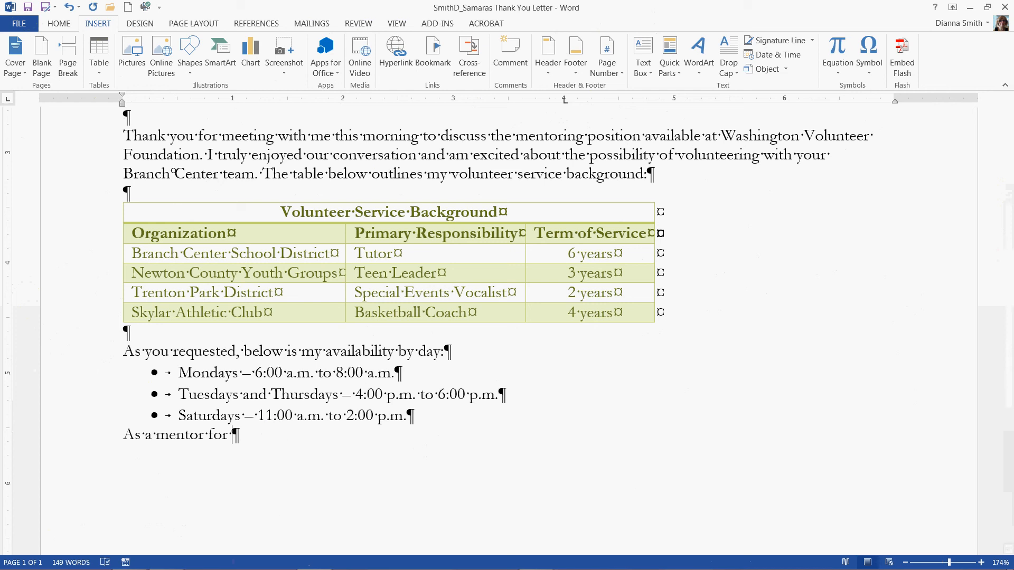
type("wvf")
key("F3")
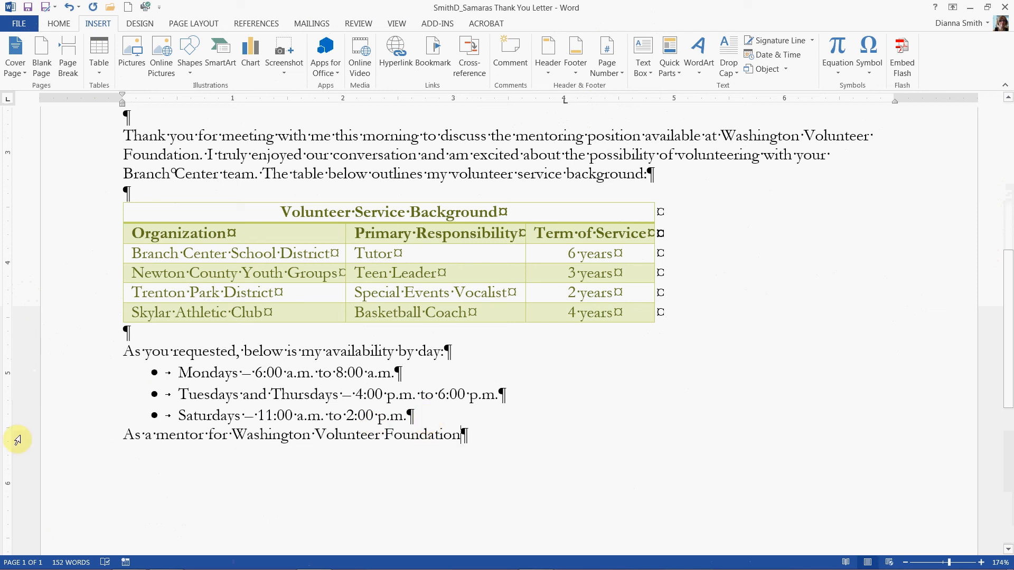
left_click(124, 437)
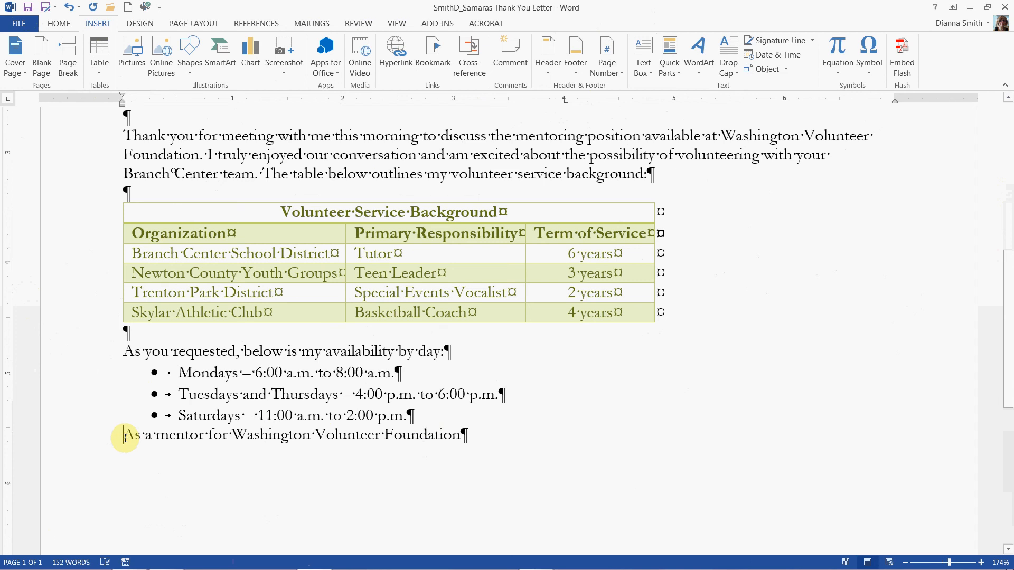
key("Return")
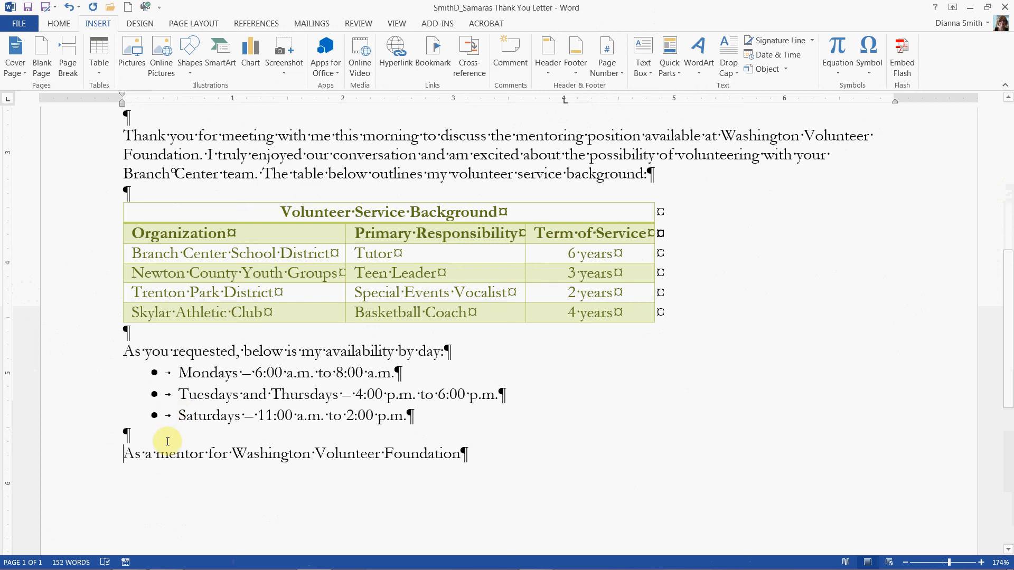
Continue the mentor paragraph with ", I also would be available by phone anyime, day or night."
left_click(484, 459)
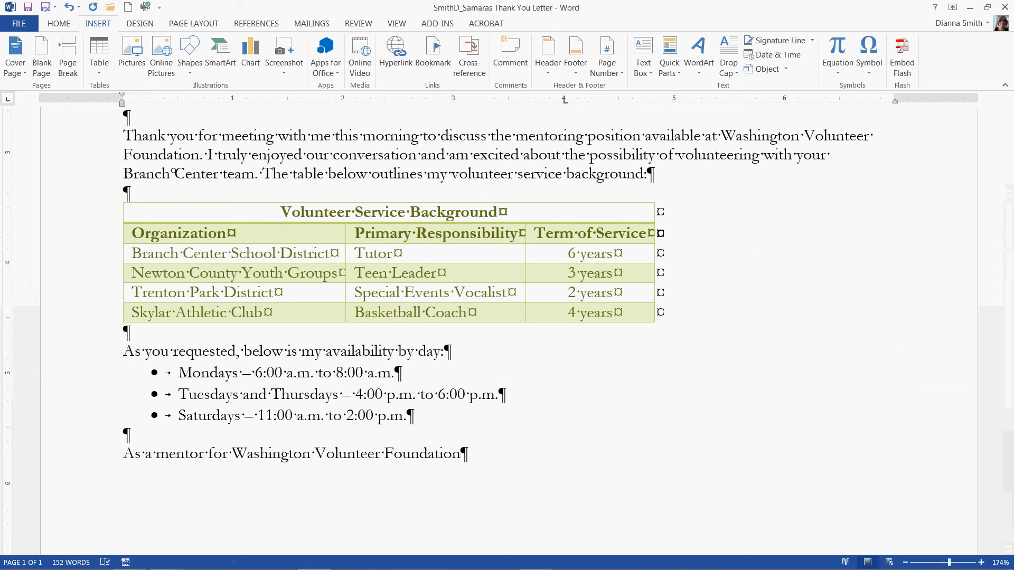
type(", I also would")
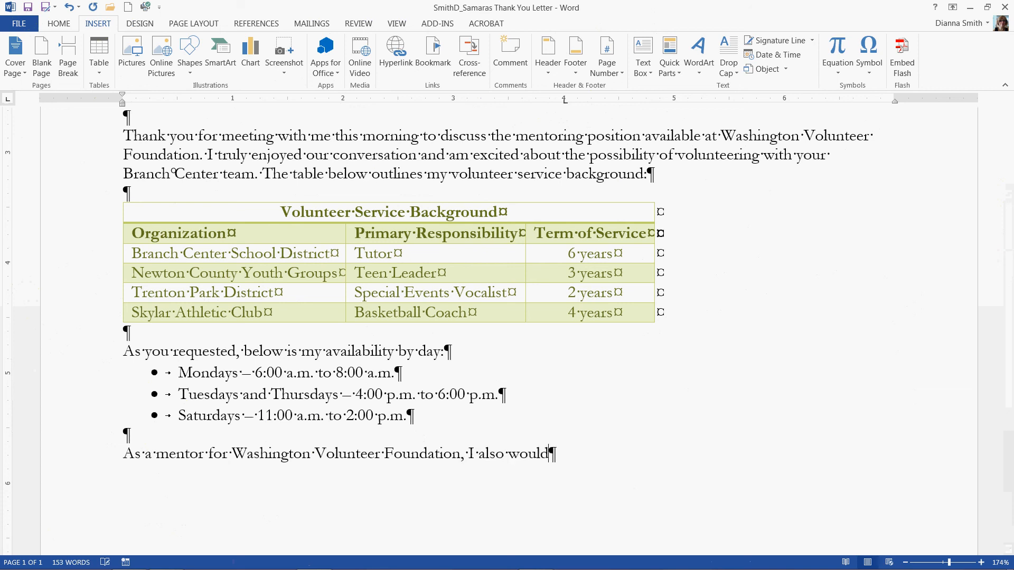
type(" be availabl")
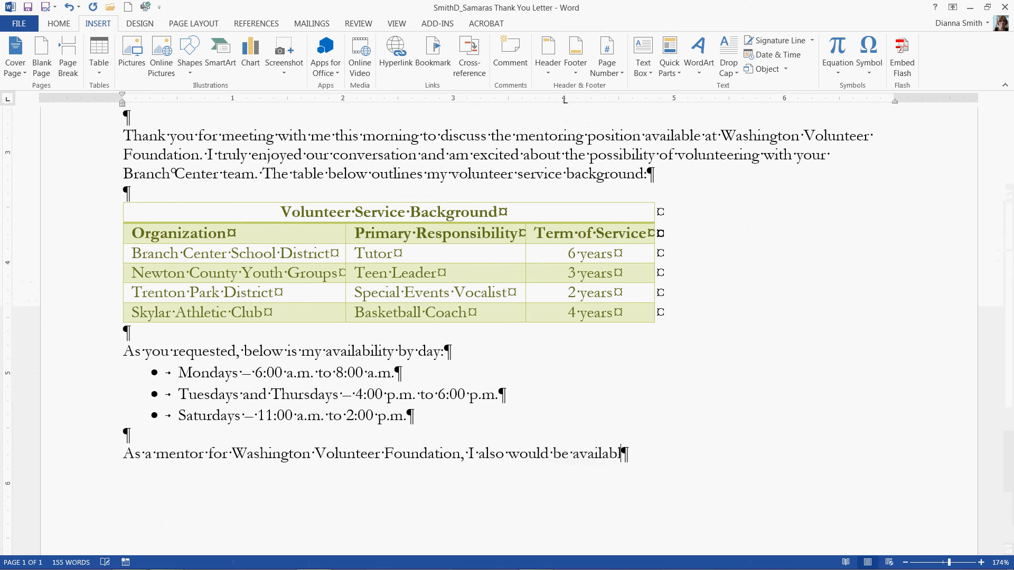
type("e by phone any")
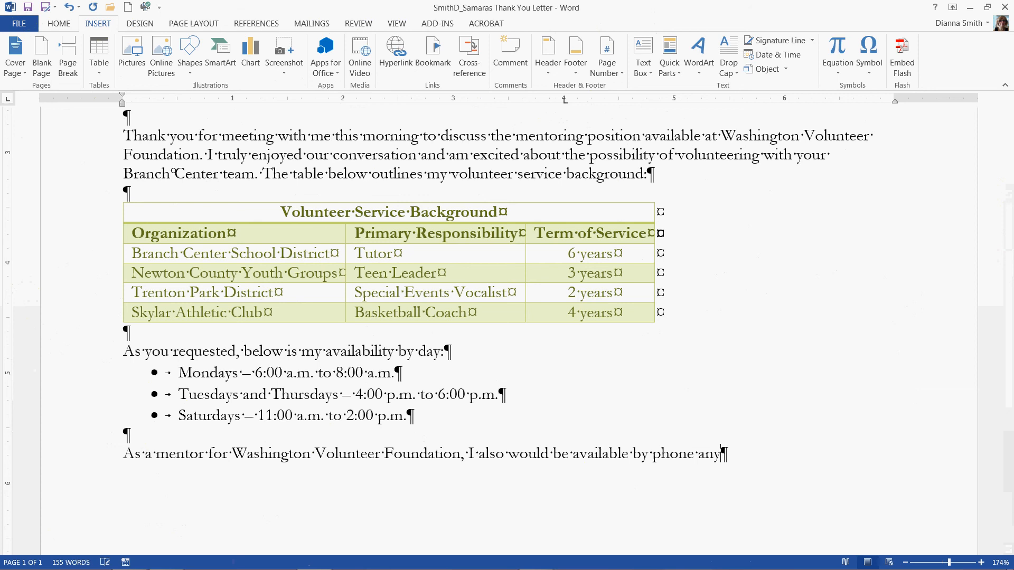
type("ime, day or n")
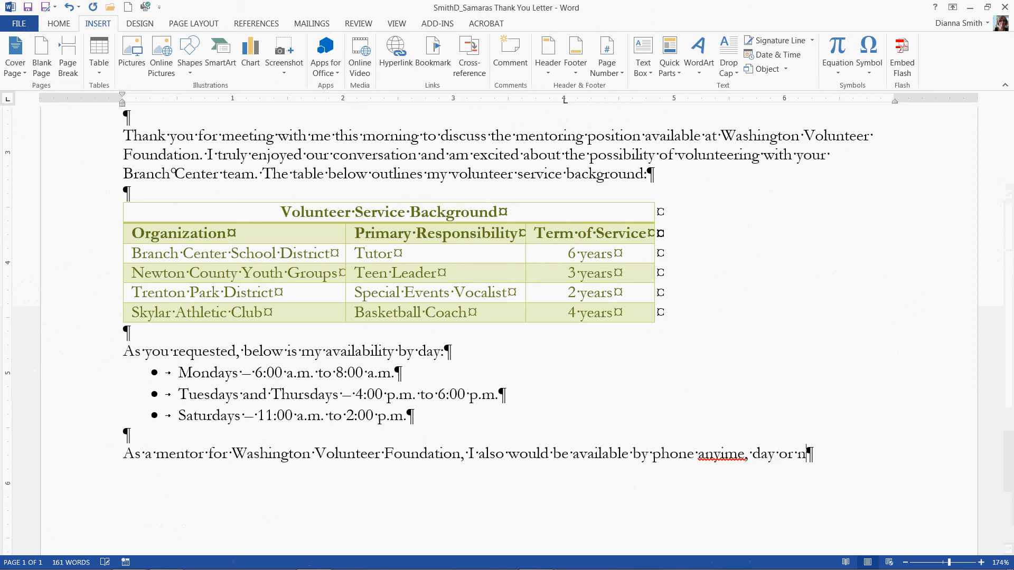
type("ight. Pleas")
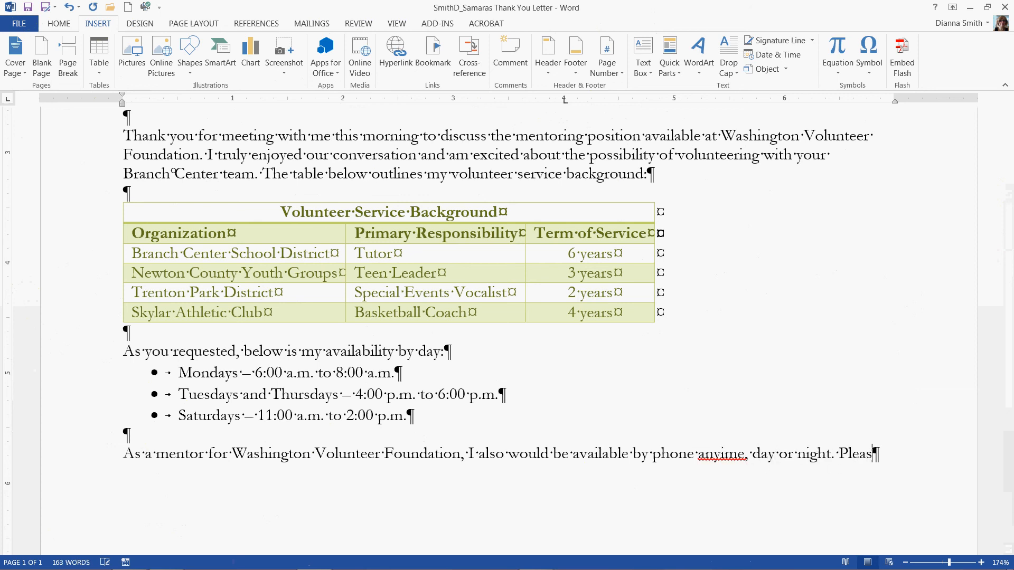
Complete the next sentence of the mentor paragraph to read "Please contact me if you need additional information"
type("e contact me")
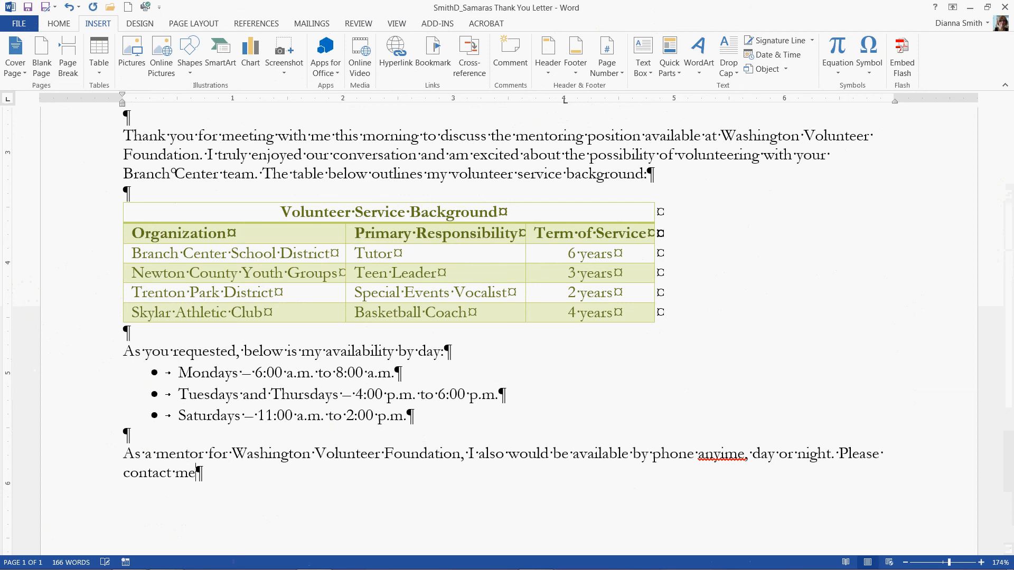
type(" if you need additional inf")
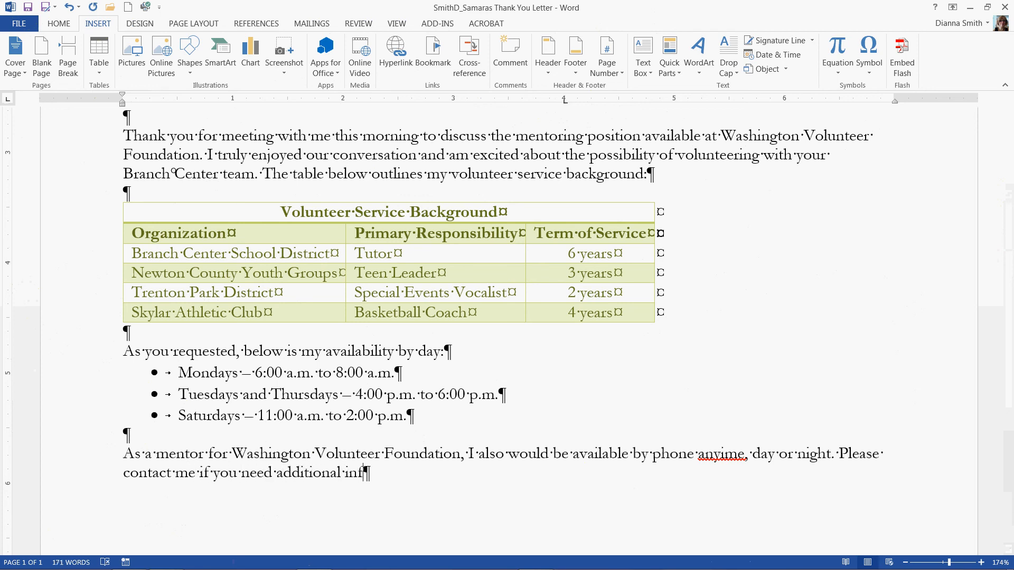
type("ormation")
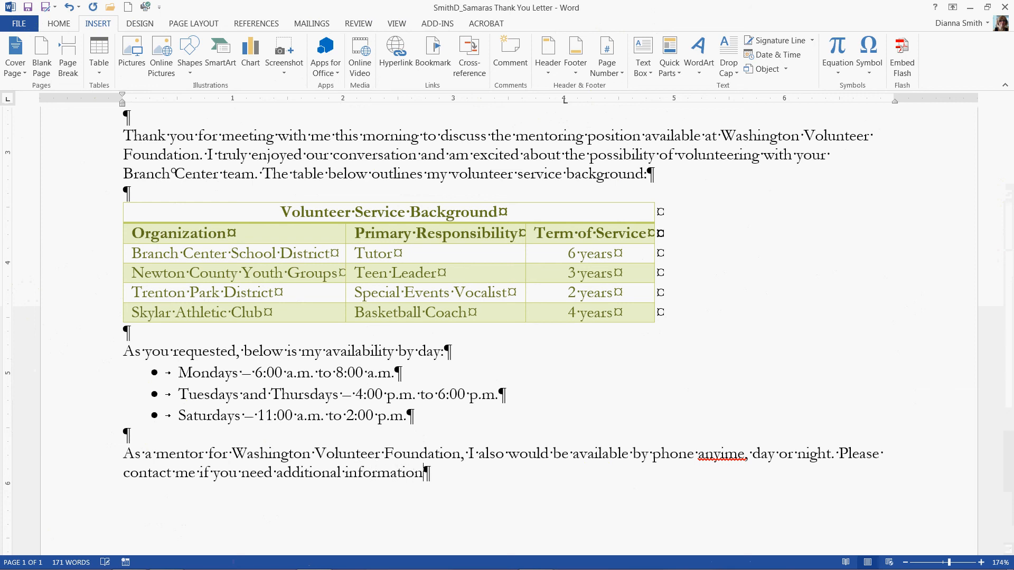
End that sentence with a period and add "I look forward to hear form you regarding this opportunity."
type(". I")
key("BackSpace")
type("look forward")
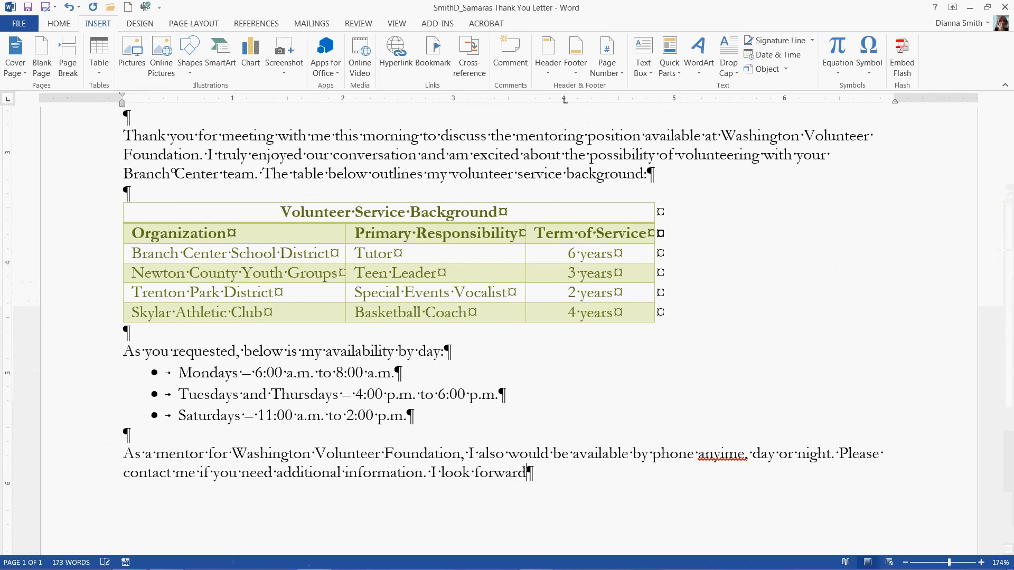
type(" to hear form yo")
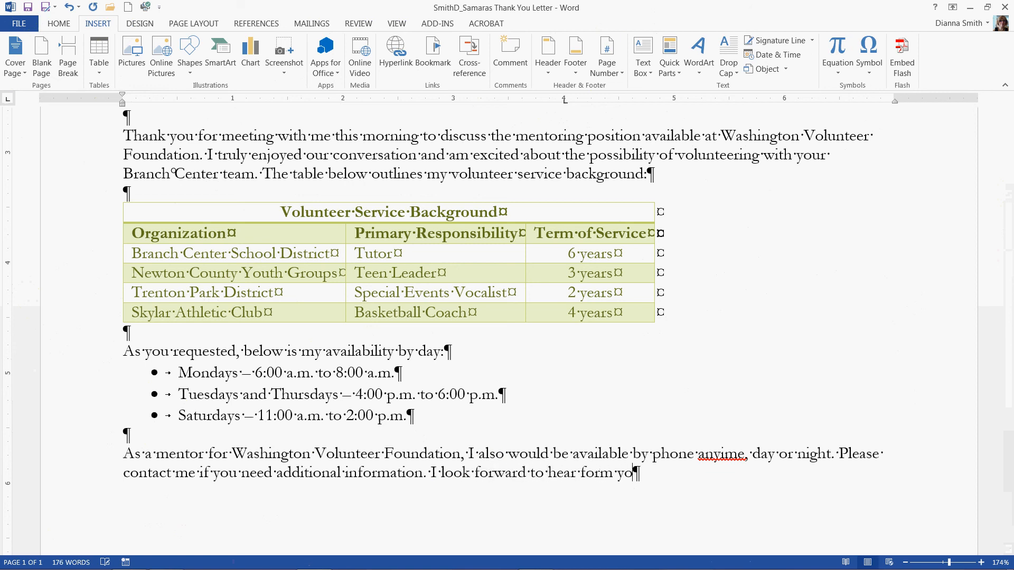
type("u regarding")
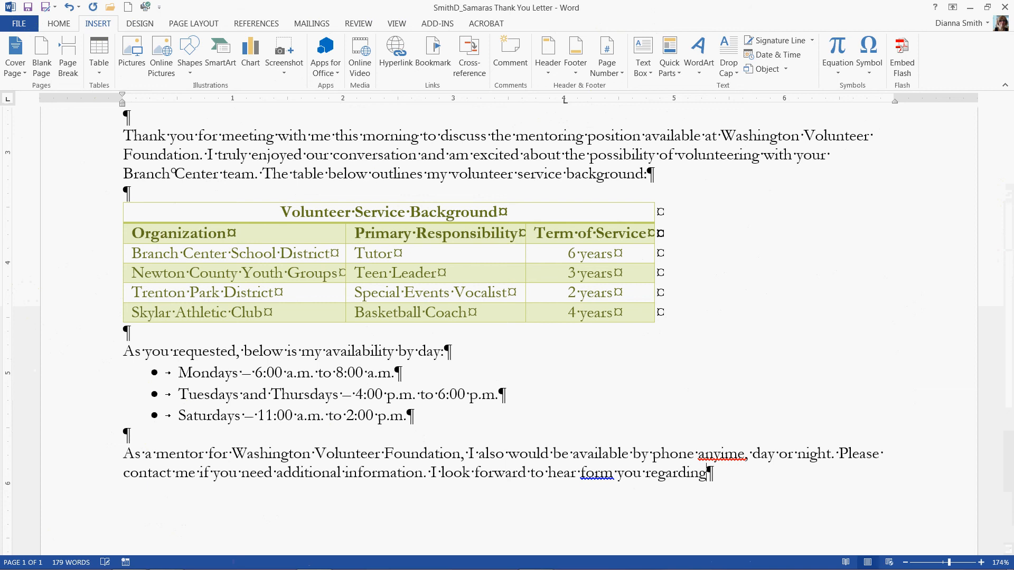
type(" this opp")
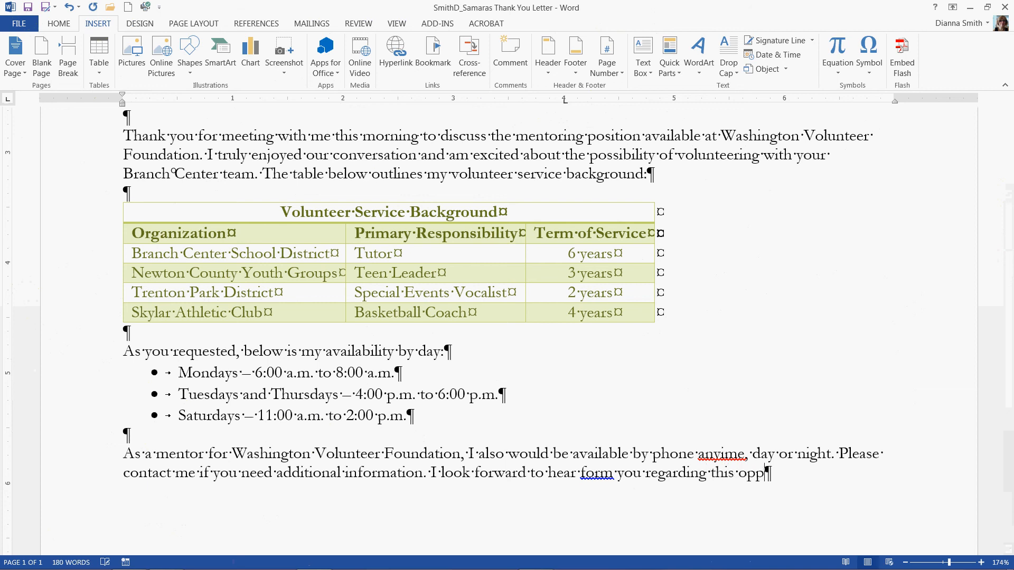
type("ortunity.")
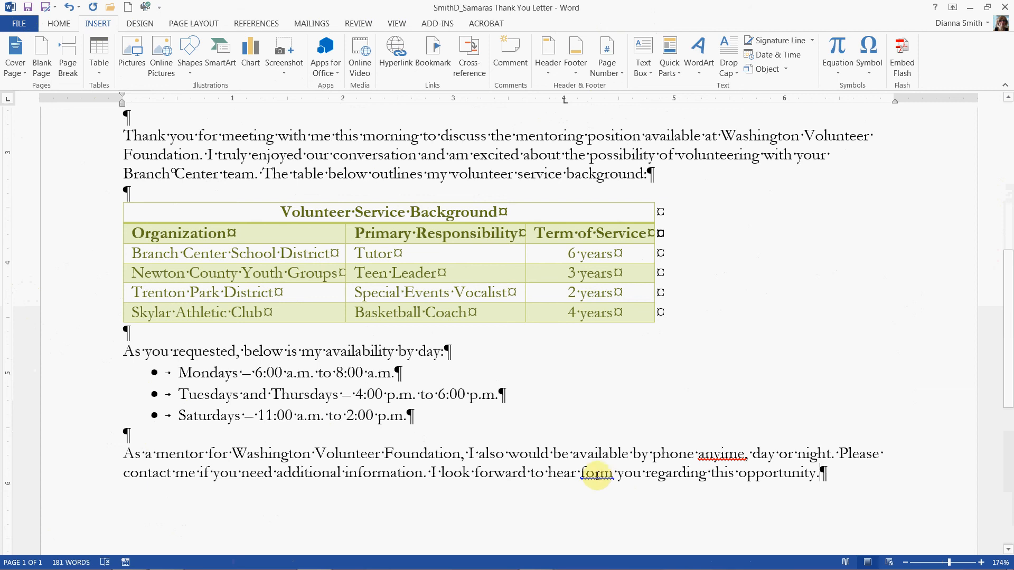
Correct the flagged words in the closing paragraph to "from" and "anytime" using the suggested corrections
right_click(599, 472)
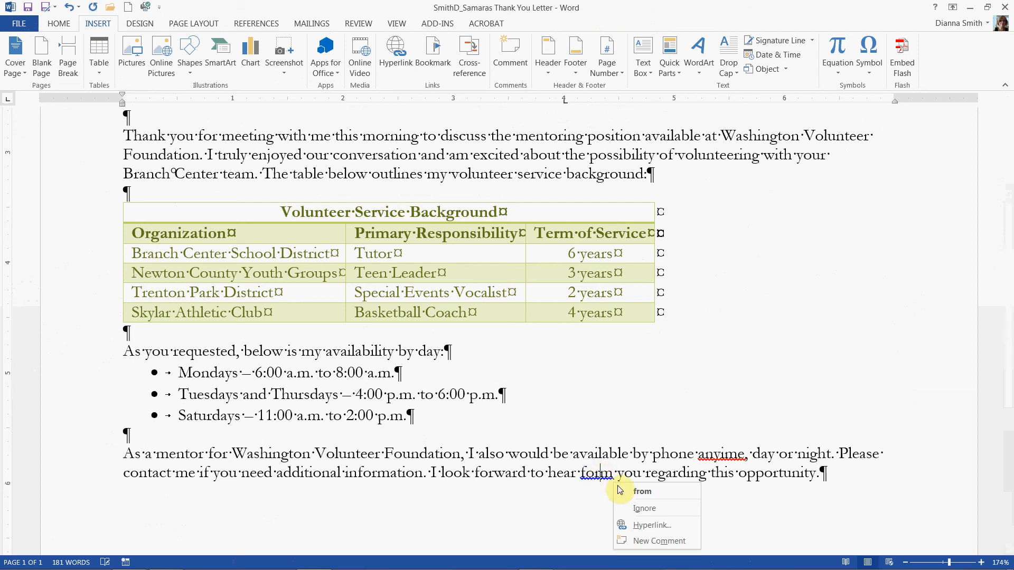
left_click(642, 492)
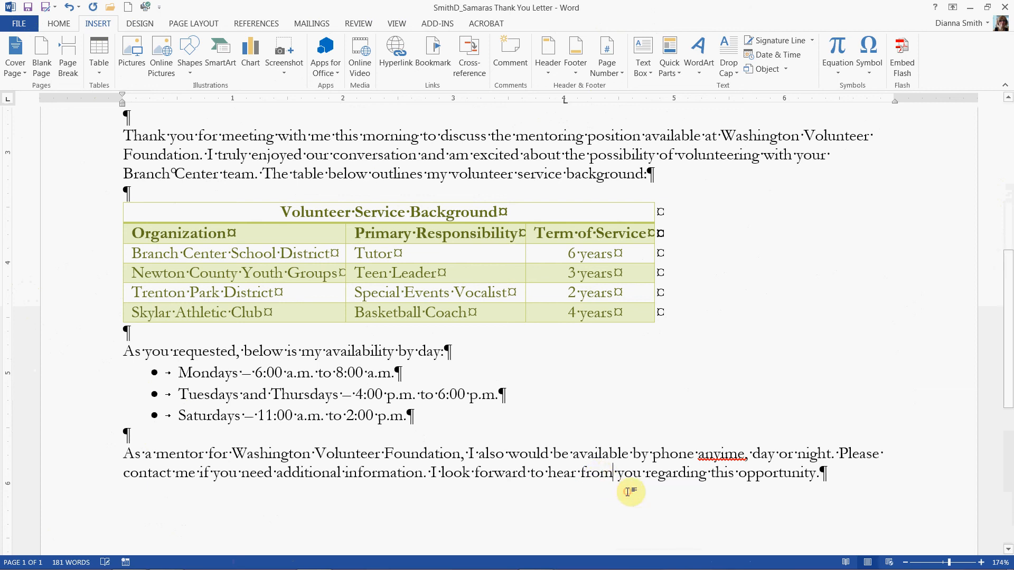
right_click(718, 456)
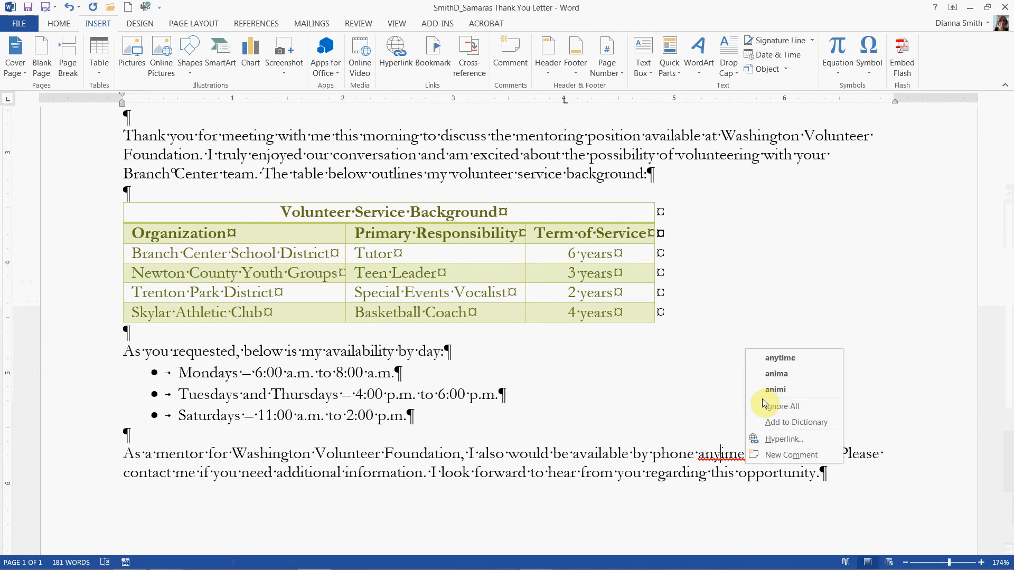
left_click(780, 359)
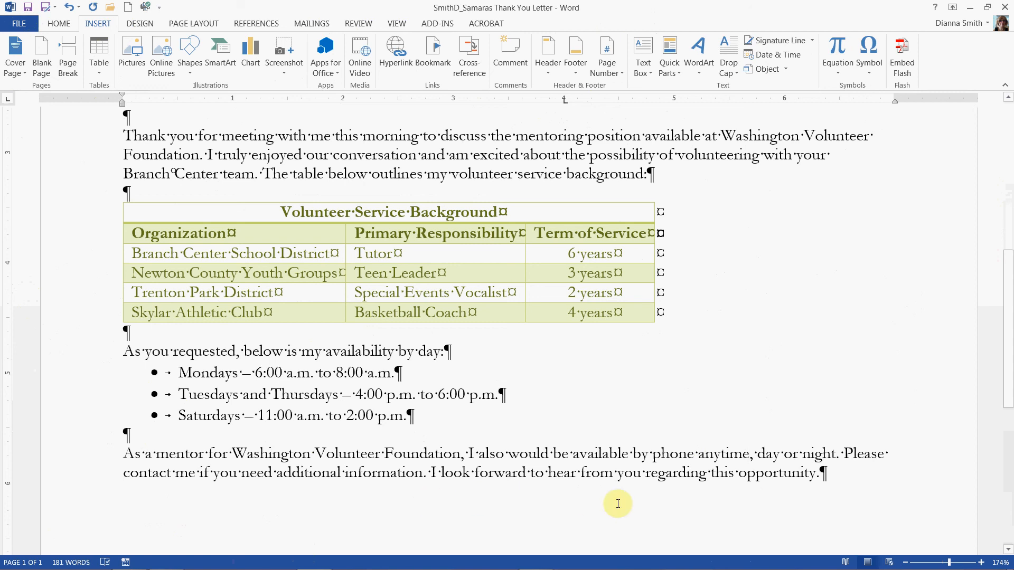
Change "hear" to "hearing" in the last sentence of the closing paragraph and save the letter
left_click(576, 473)
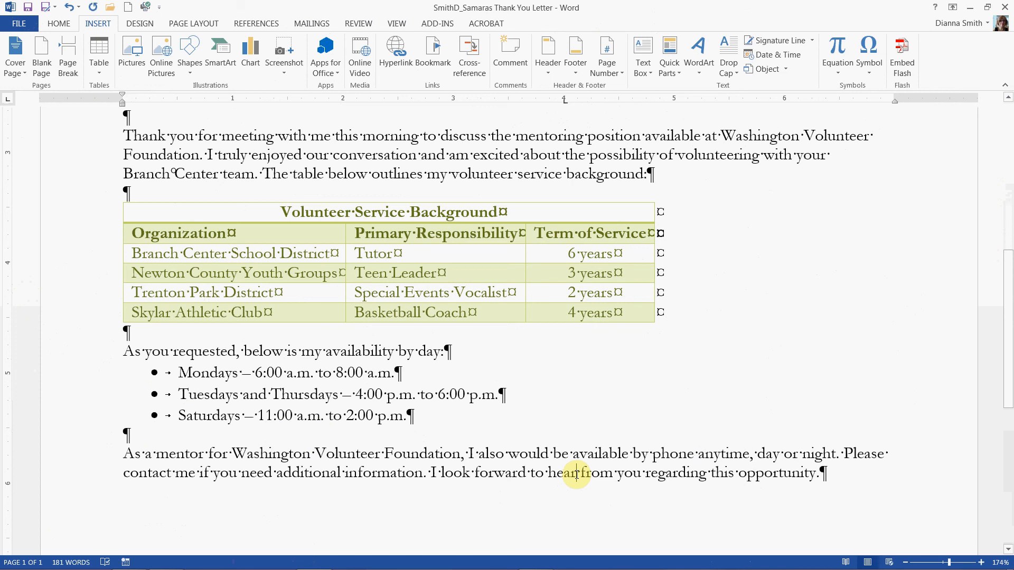
type("ing")
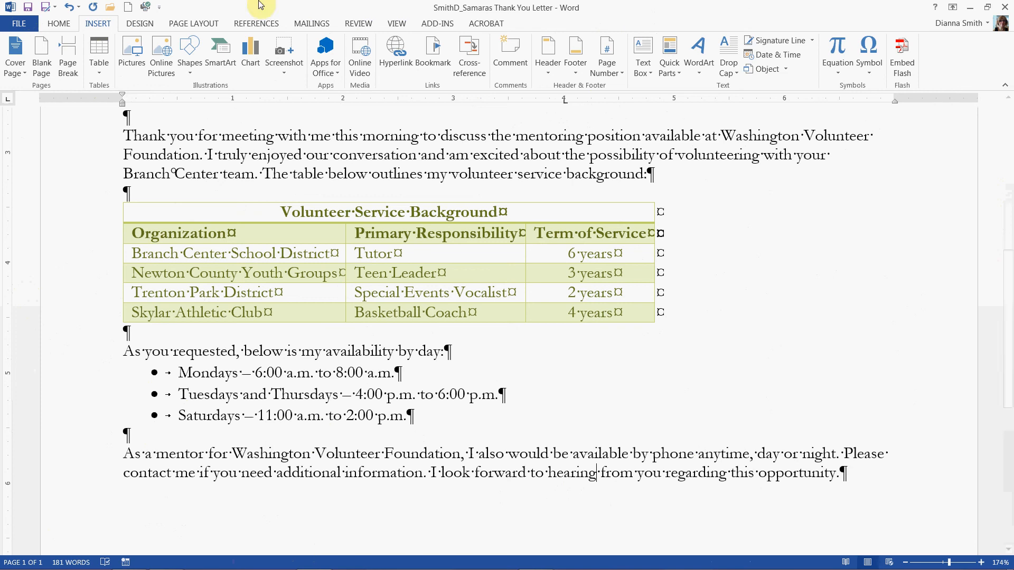
left_click(26, 8)
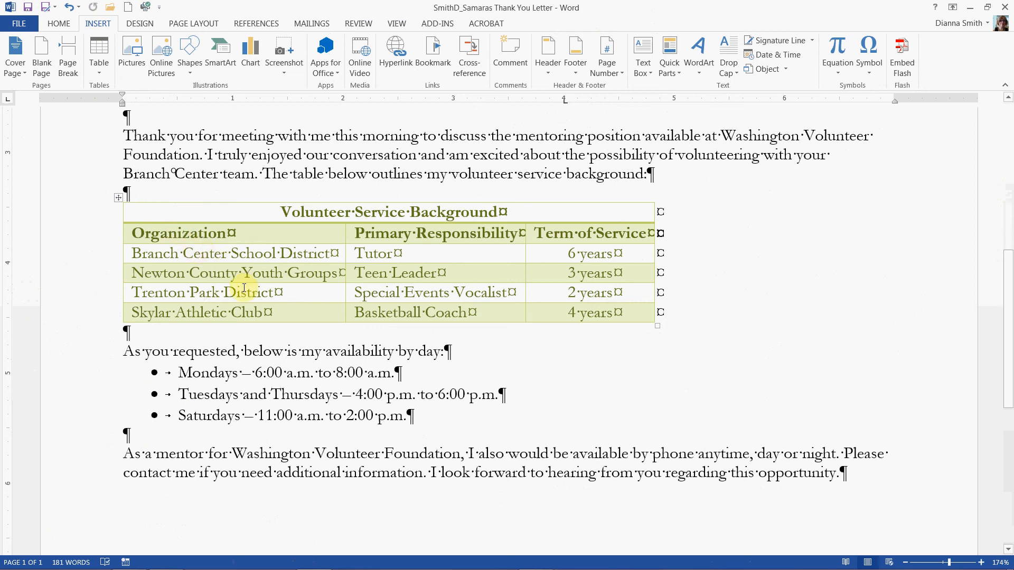
Leave one blank line below the closing paragraph and enter "Sincerely," at the 4-inch tab stop
left_click(845, 474)
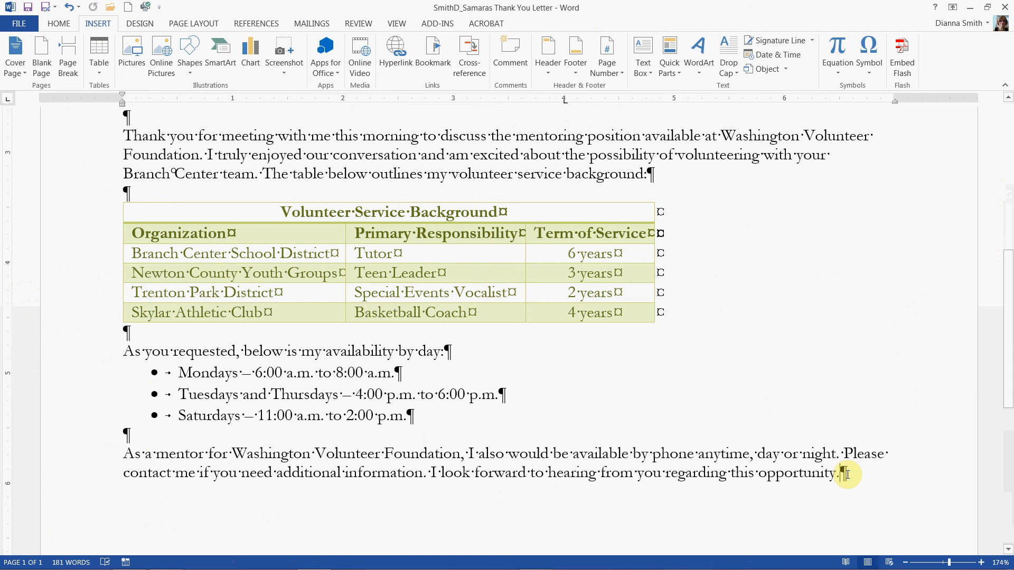
key("Return")
key("Return")
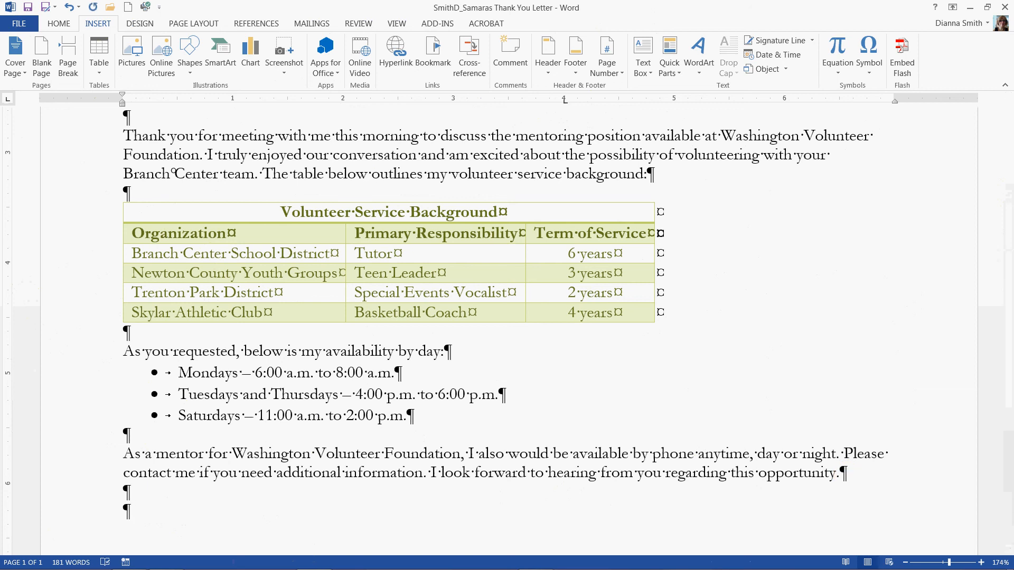
left_click(842, 473)
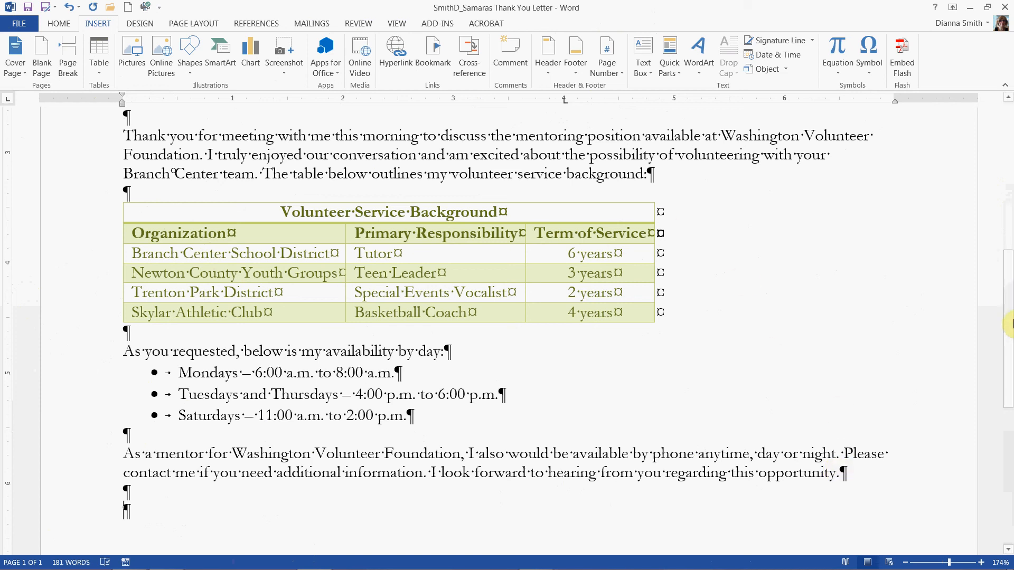
left_click_drag(1010, 323, 1010, 237)
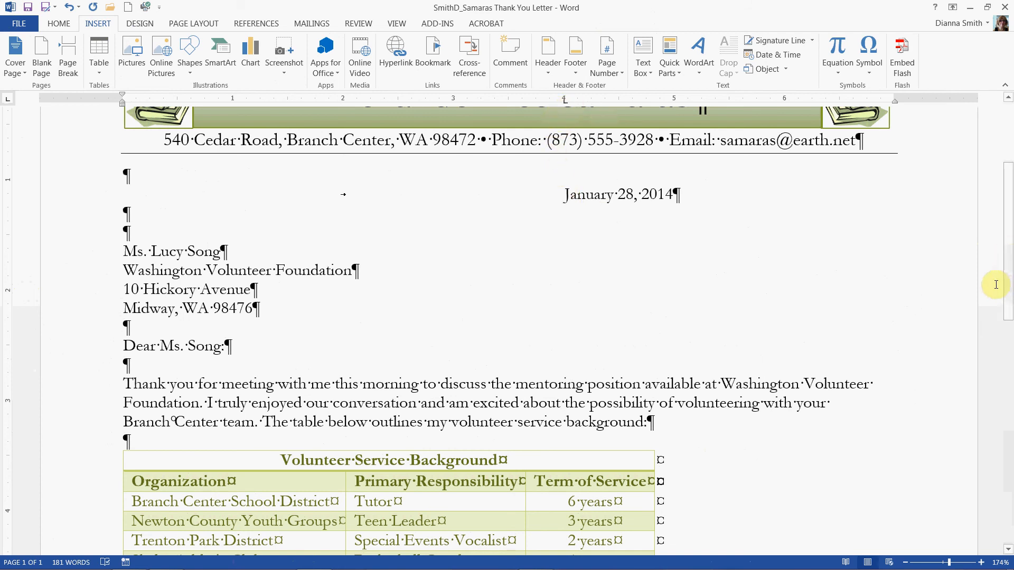
left_click(1009, 467)
scroll(1009, 468, "down", 1)
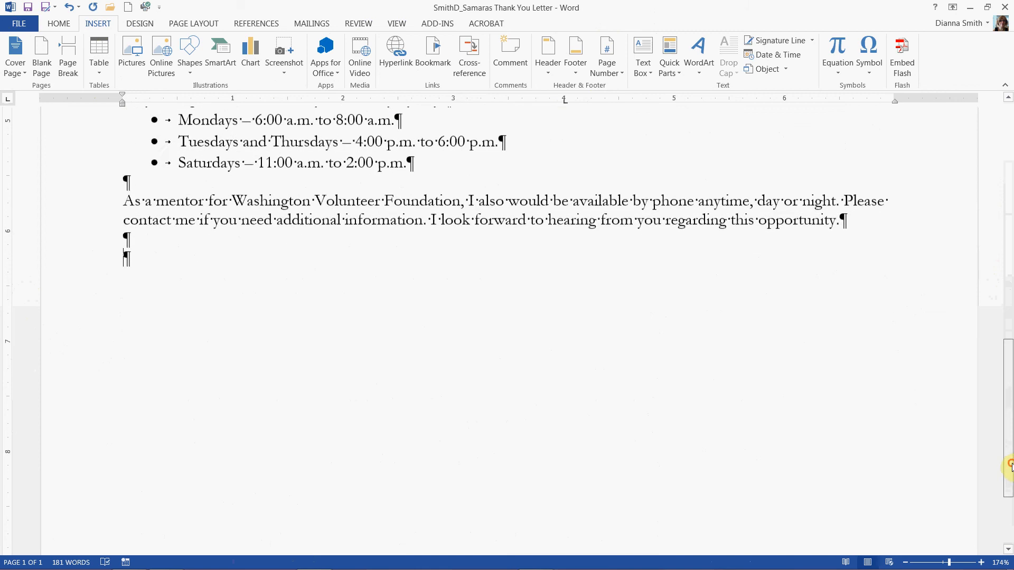
left_click(564, 102)
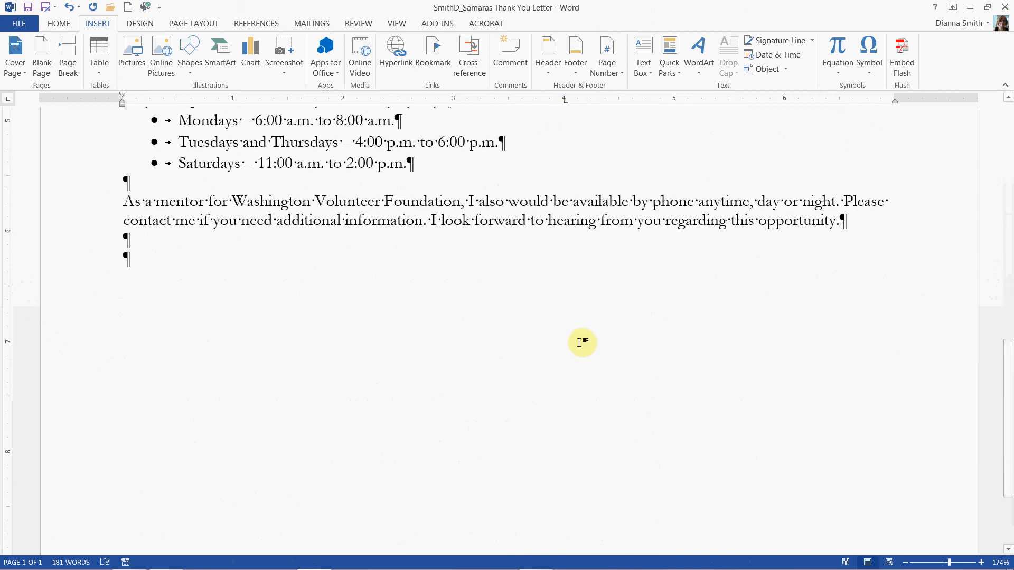
key("Tab")
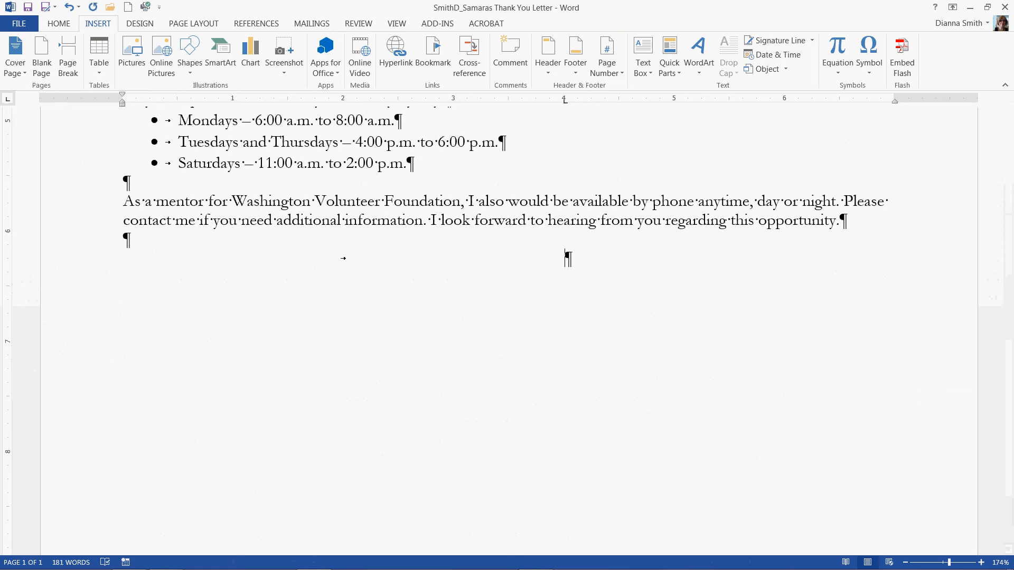
type("Sincerely,")
Leave three blank lines below "Sincerely," and enter the sender's full name at the 4-inch tab stop
key("Return")
key("Return")
key("Return")
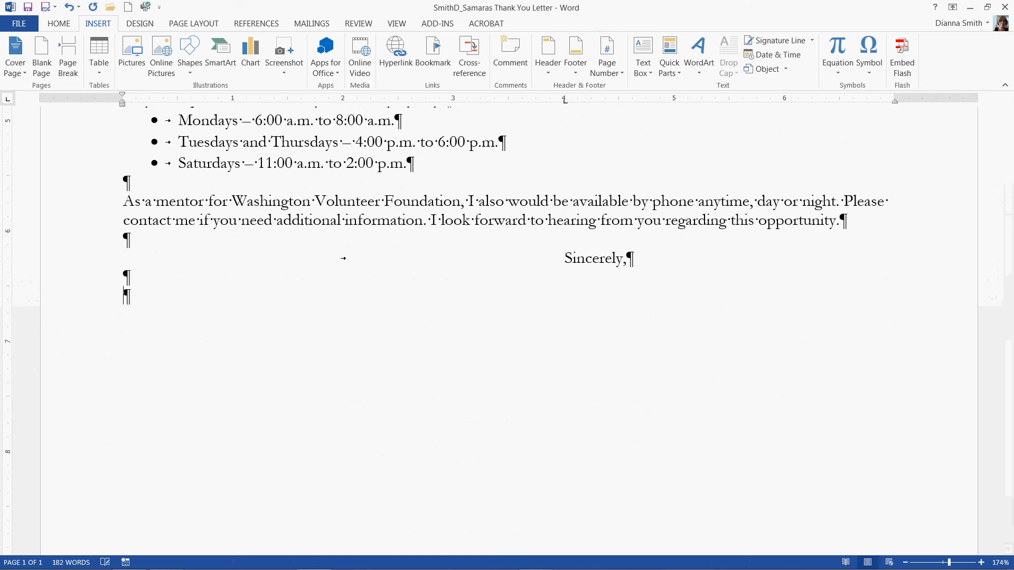
key("Return")
key("Tab")
type("Alexandaer ")
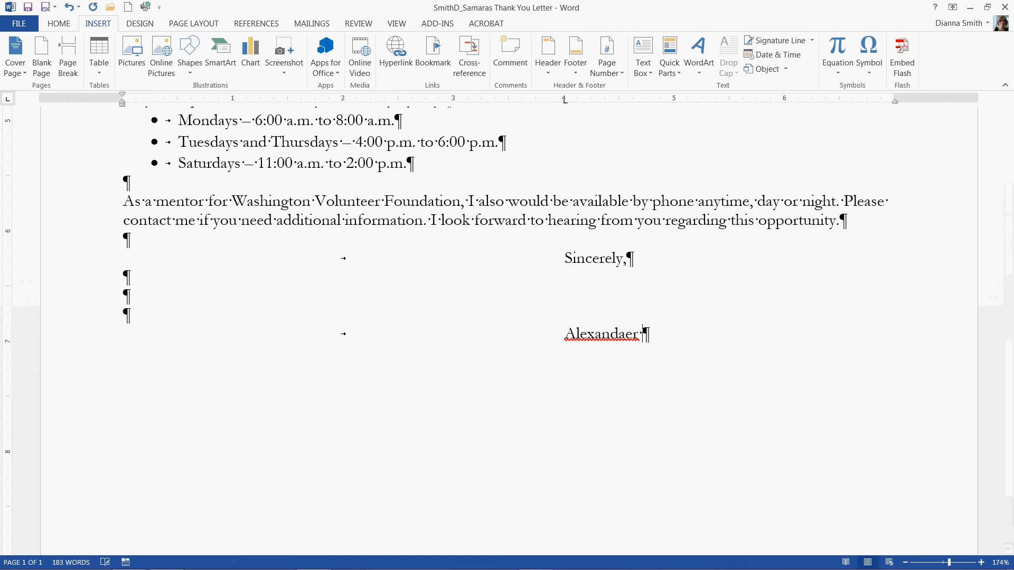
type("Samaras")
Correct the misspelled first name in the signature line with the suggested spelling and save the letter
right_click(594, 338)
left_click(665, 354)
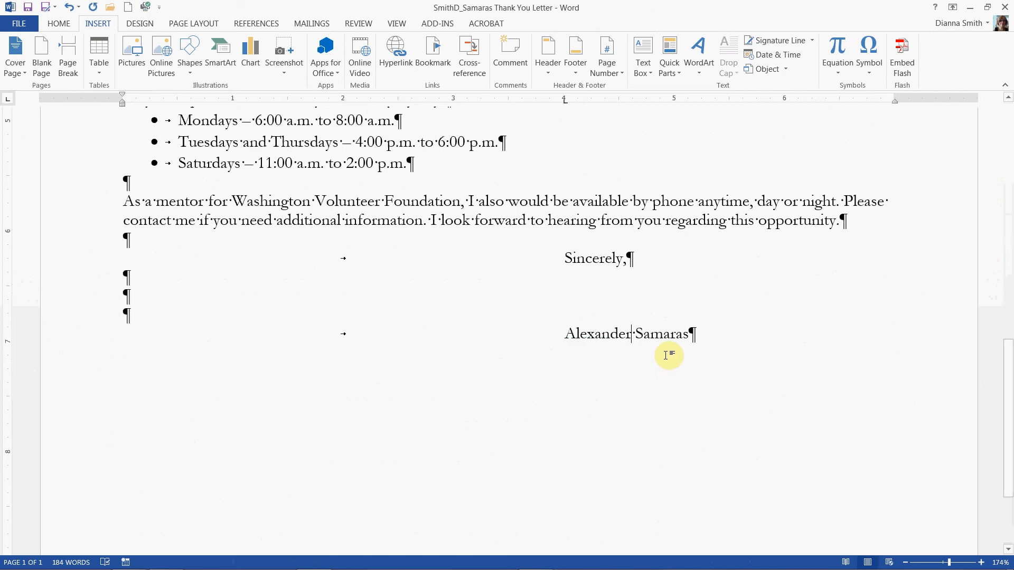
left_click(727, 340)
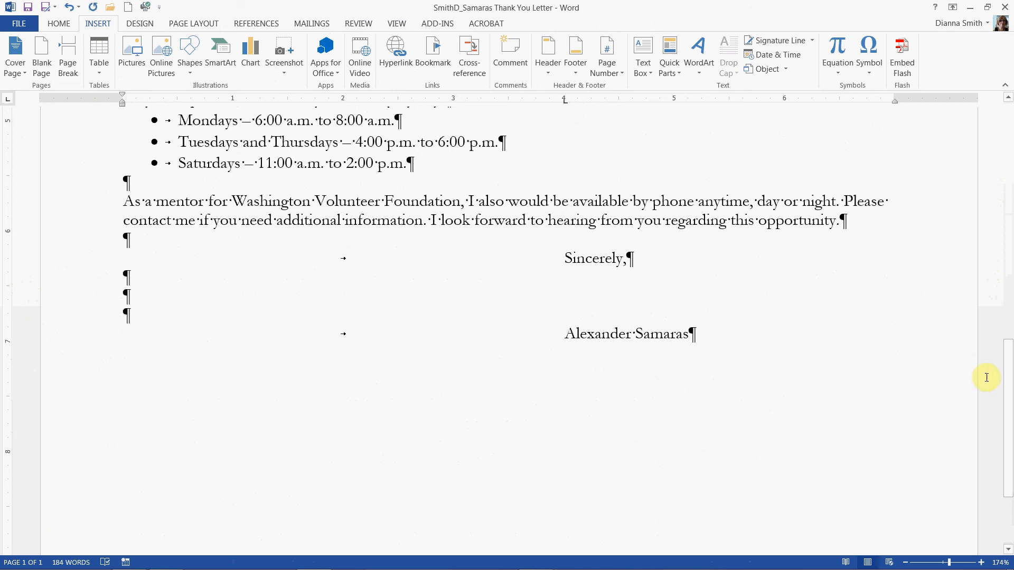
left_click(29, 7)
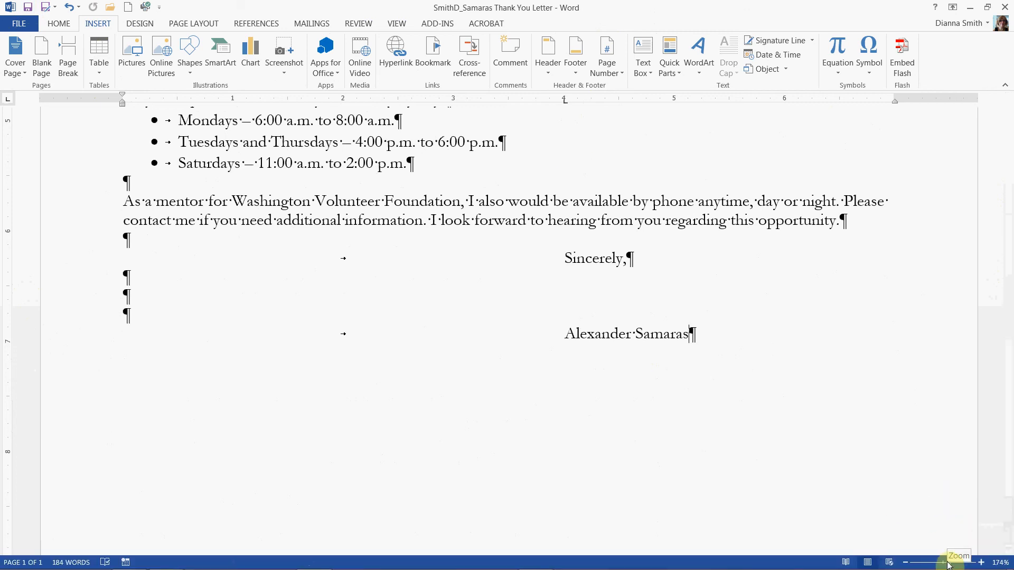
Select the whole Volunteer Service Background table and center it between the page margins
left_click_drag(948, 564, 924, 566)
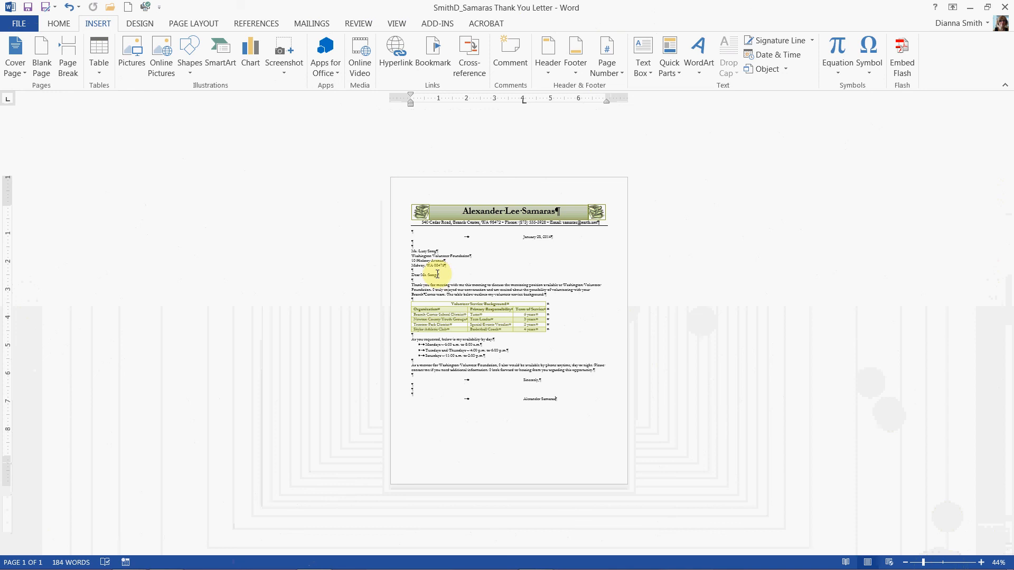
left_click(449, 310)
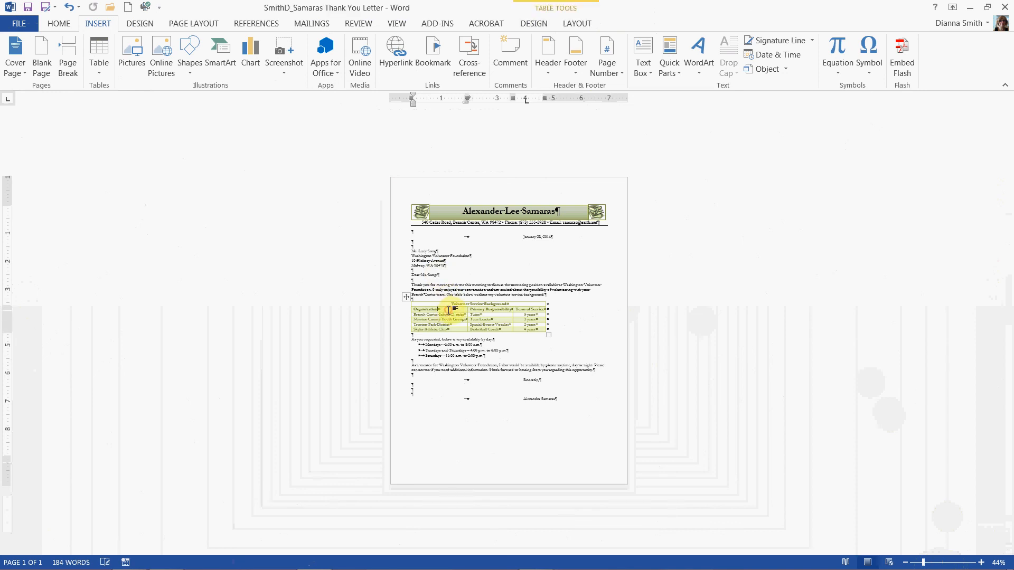
left_click(406, 298)
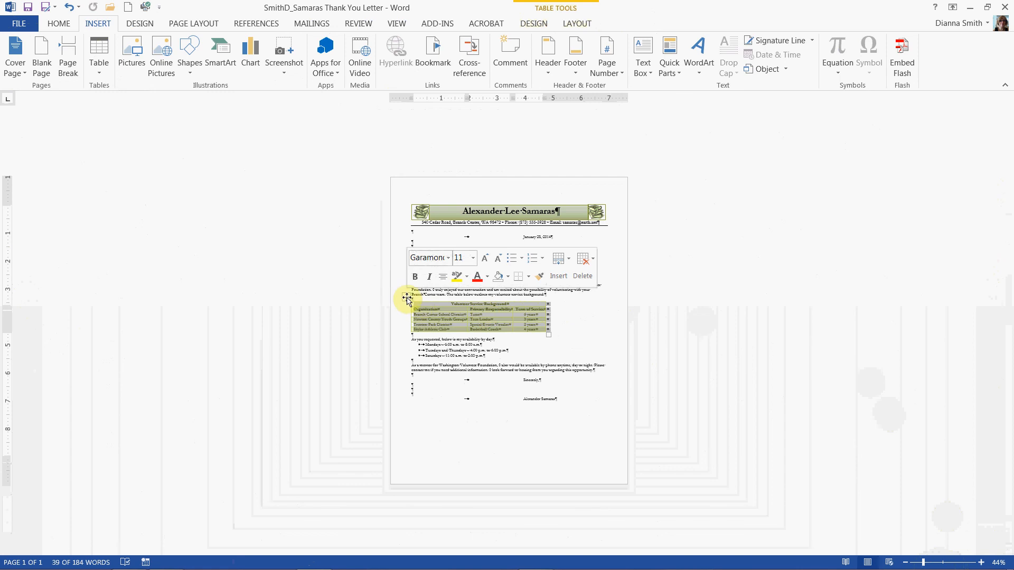
left_click(444, 279)
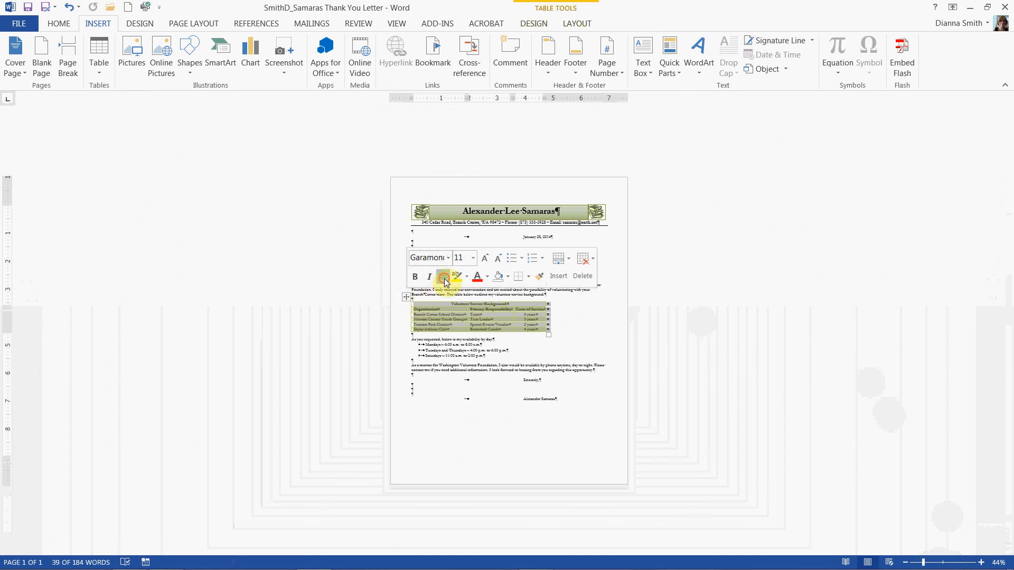
left_click(677, 366)
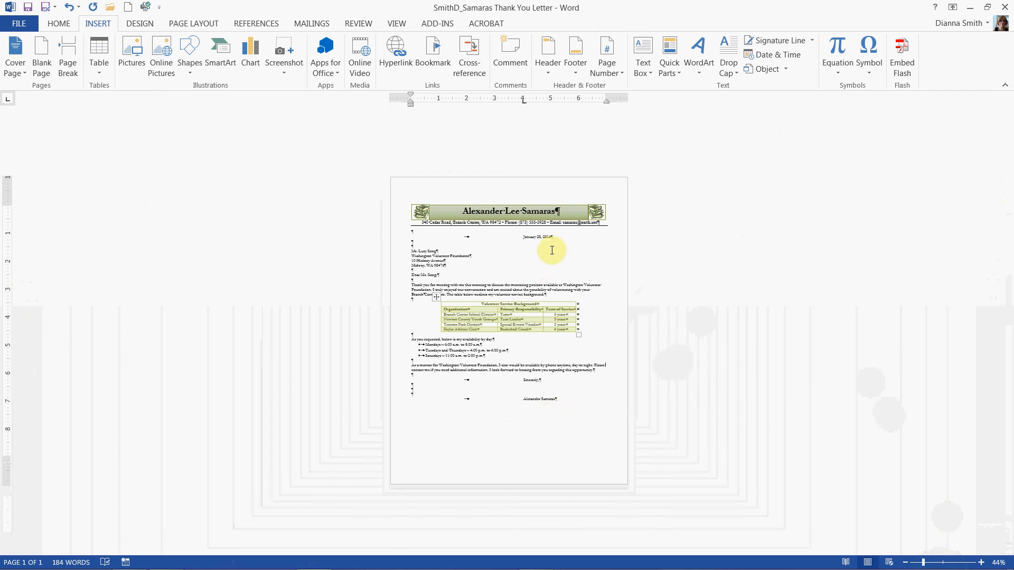
Insert one more blank line below the date line, above the inside address, and save the letter
left_click(564, 237)
key("Return")
left_click(541, 240)
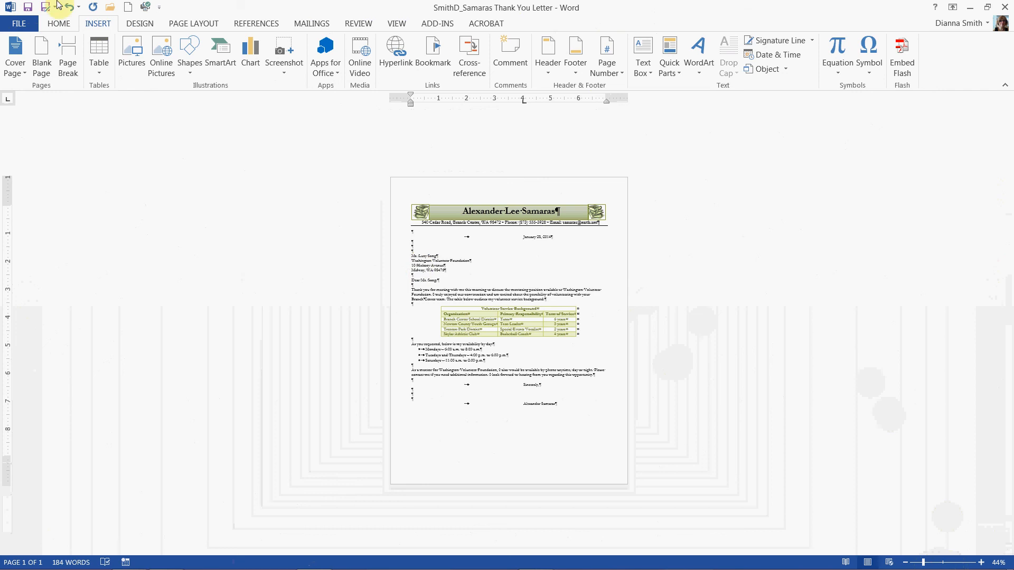
left_click(28, 9)
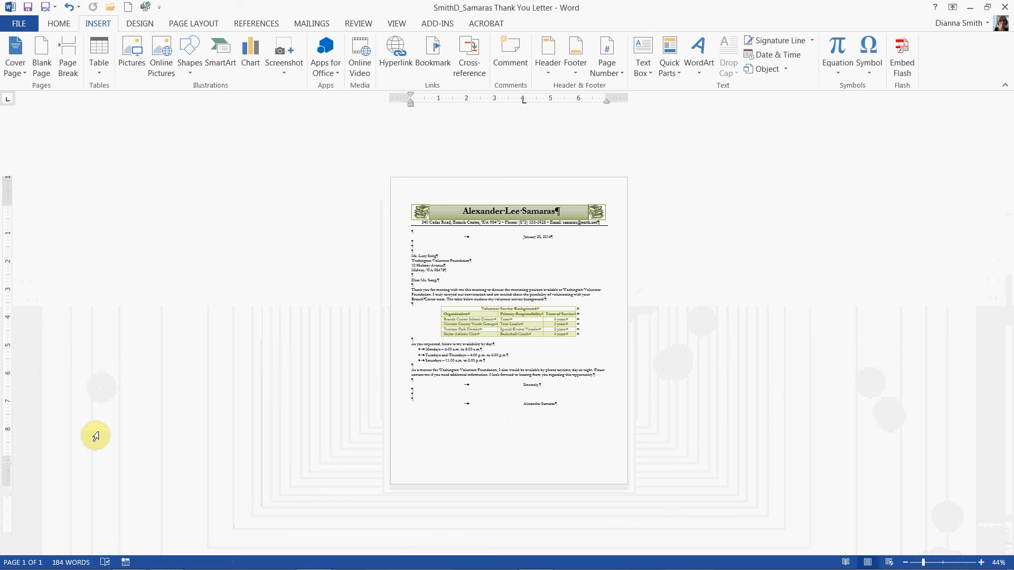
Check the letter's print preview and print settings, and return to the document without printing
left_click(18, 25)
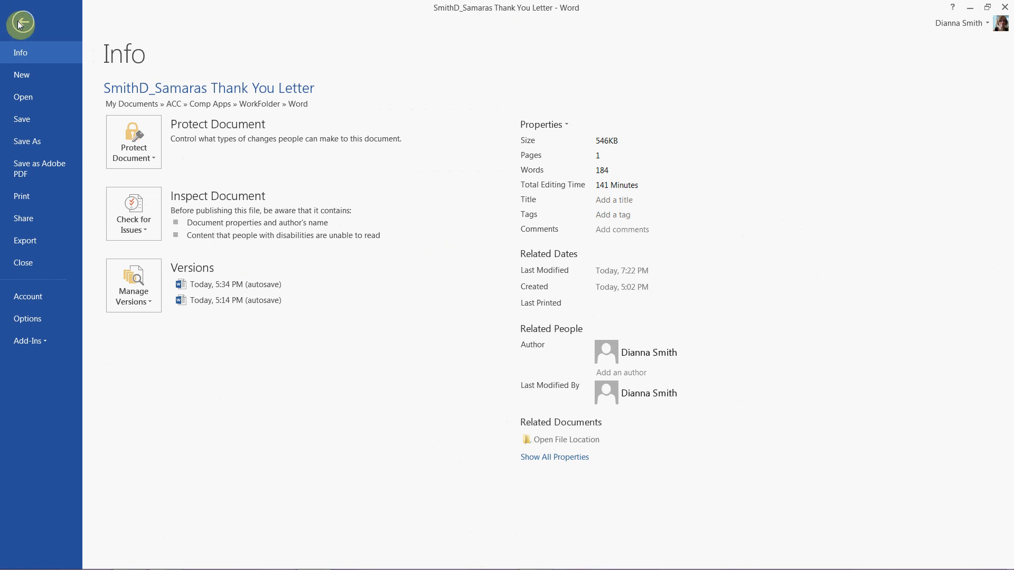
left_click(31, 198)
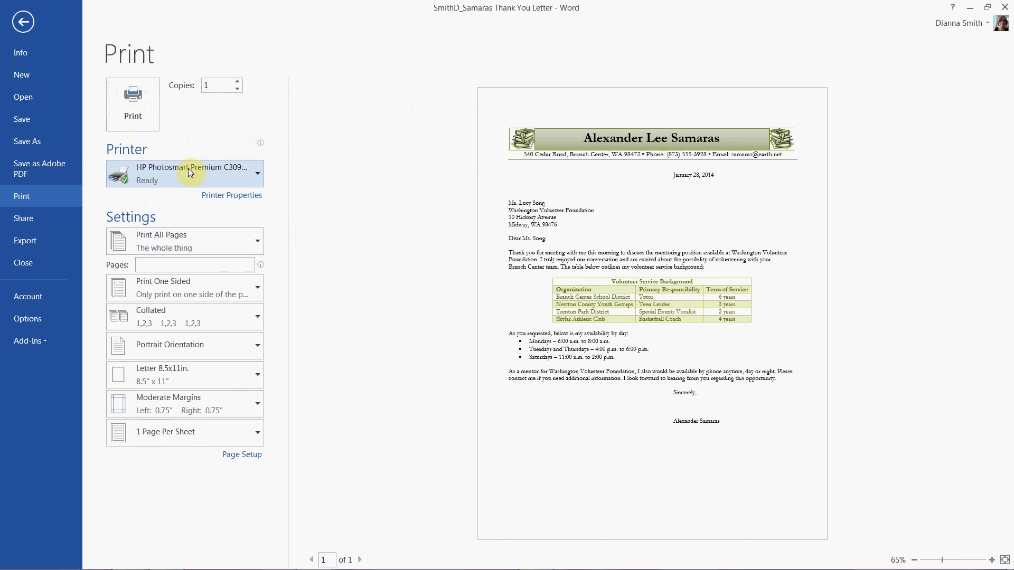
mouse_move(189, 171)
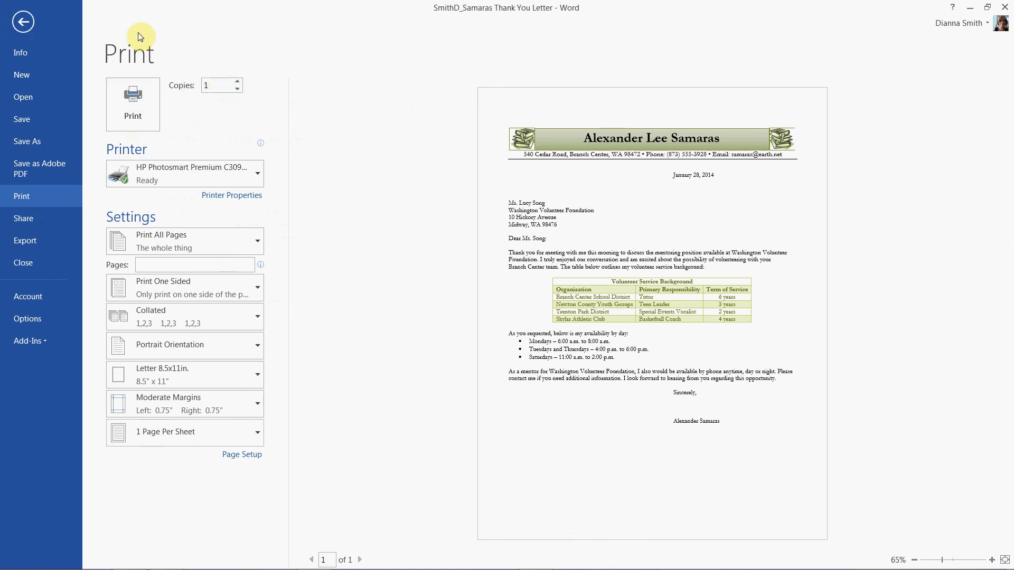
left_click(28, 25)
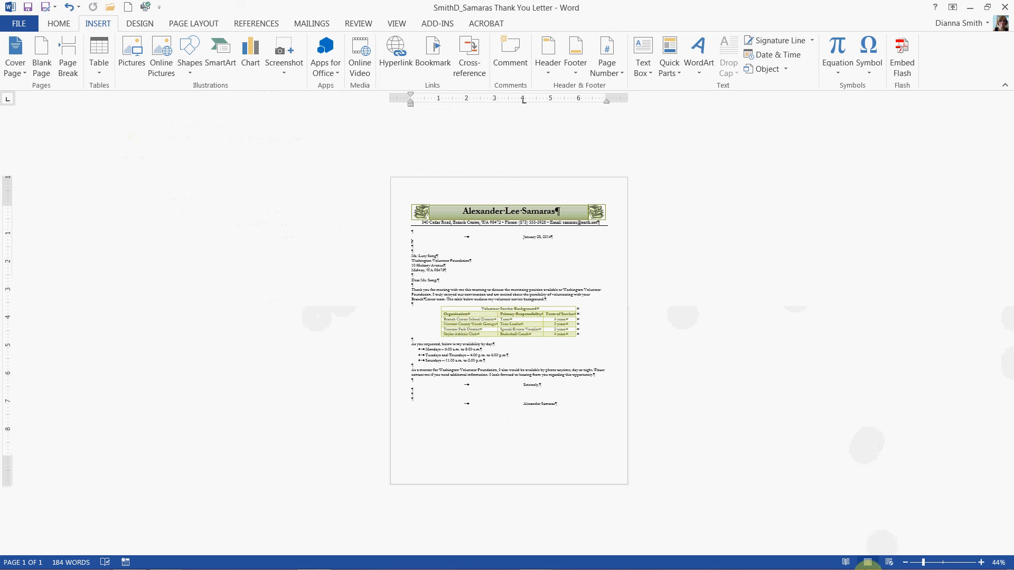
Select the four-line inside address and start creating an envelope that uses it as the delivery address
left_click(930, 563)
left_click_drag(932, 564, 946, 566)
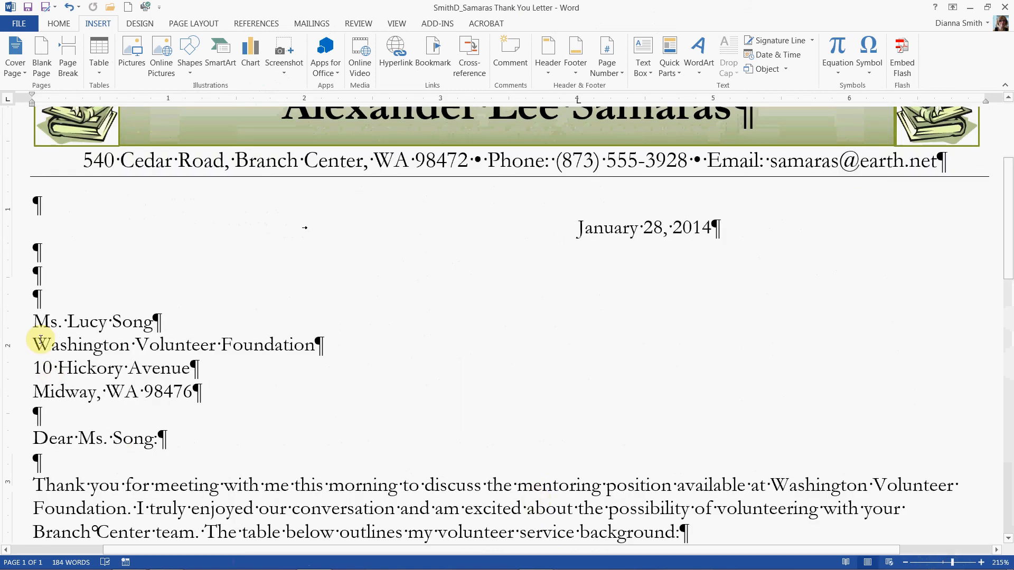
left_click(19, 325)
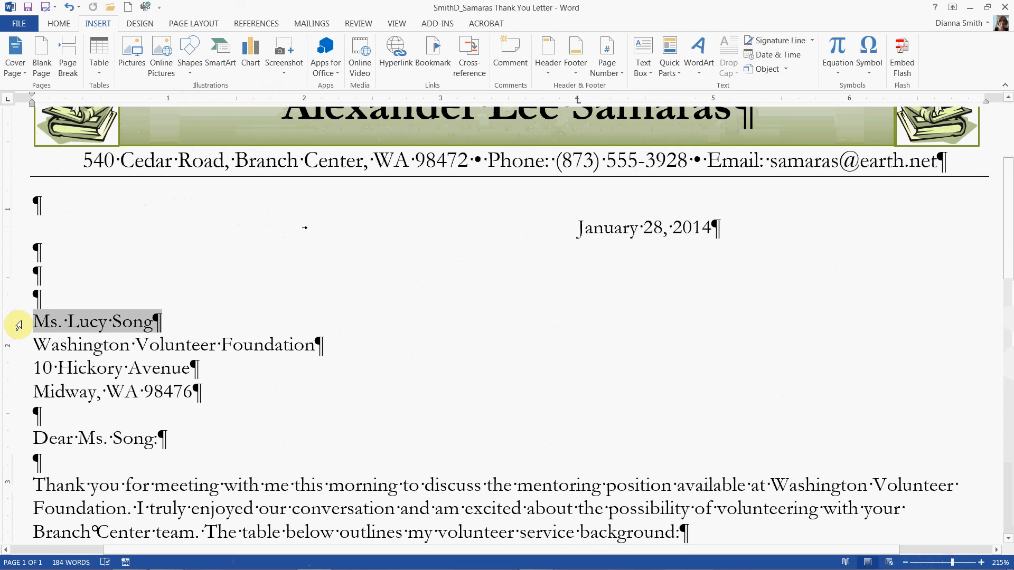
left_click_drag(19, 324, 18, 389)
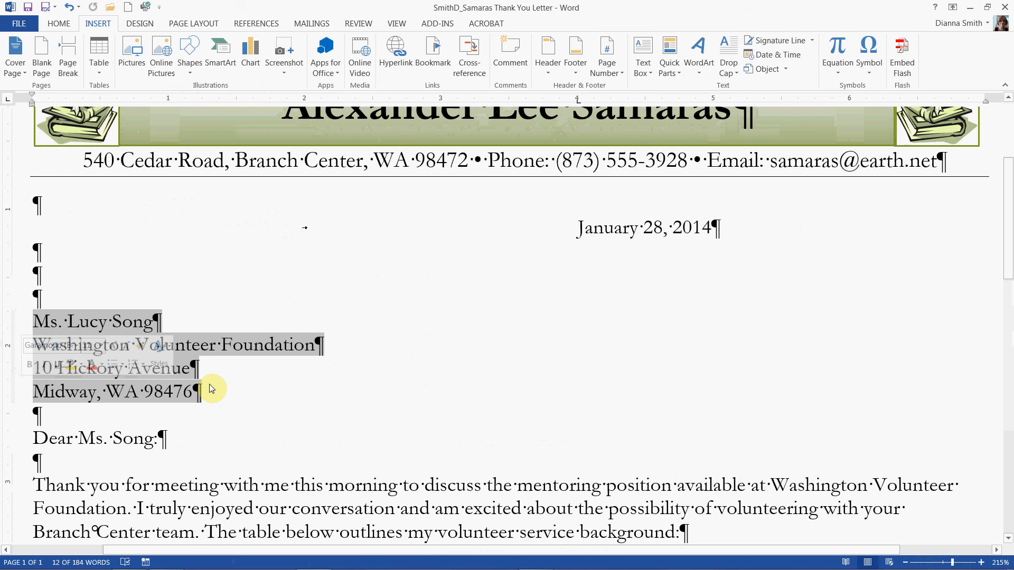
left_click(312, 24)
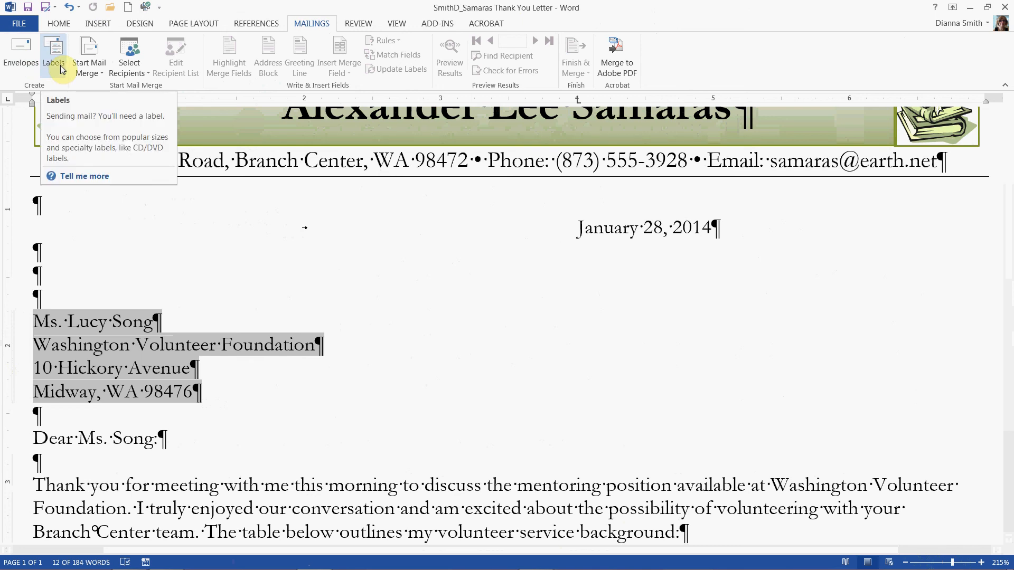
left_click(29, 64)
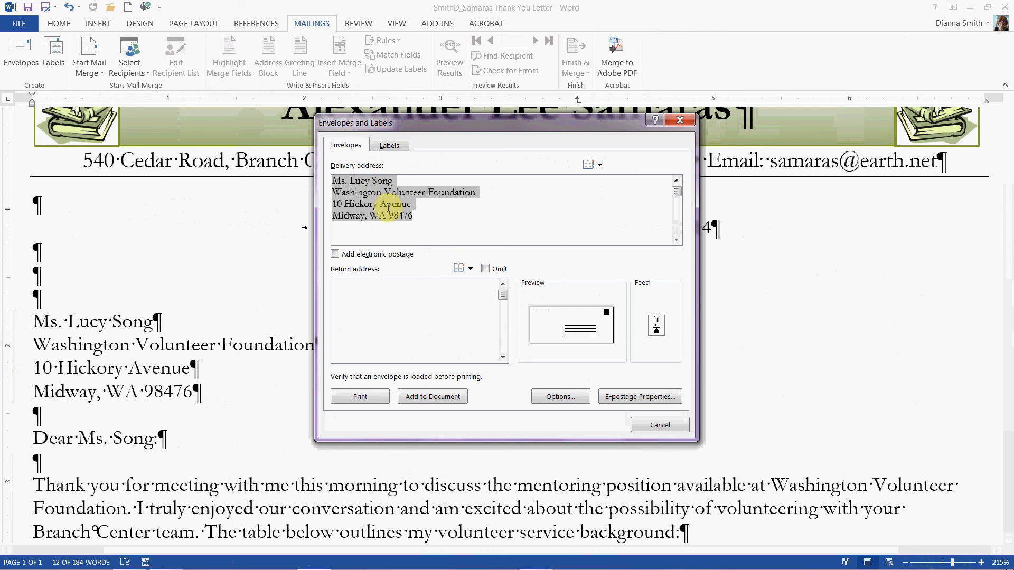
Fill in the envelope's return address with the sender's full name, street address, and city, state and ZIP code on three lines
left_click(366, 297)
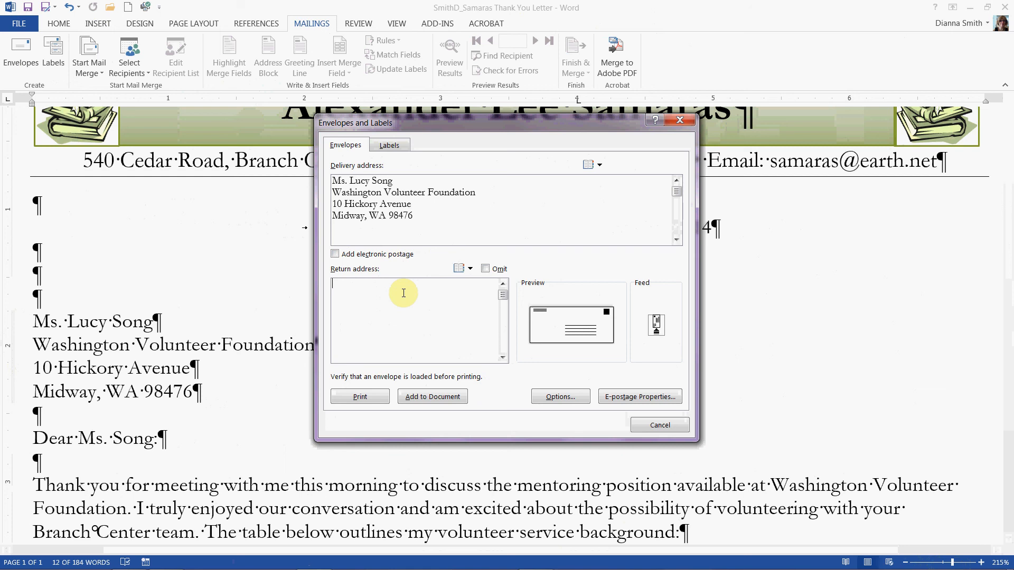
type("Al")
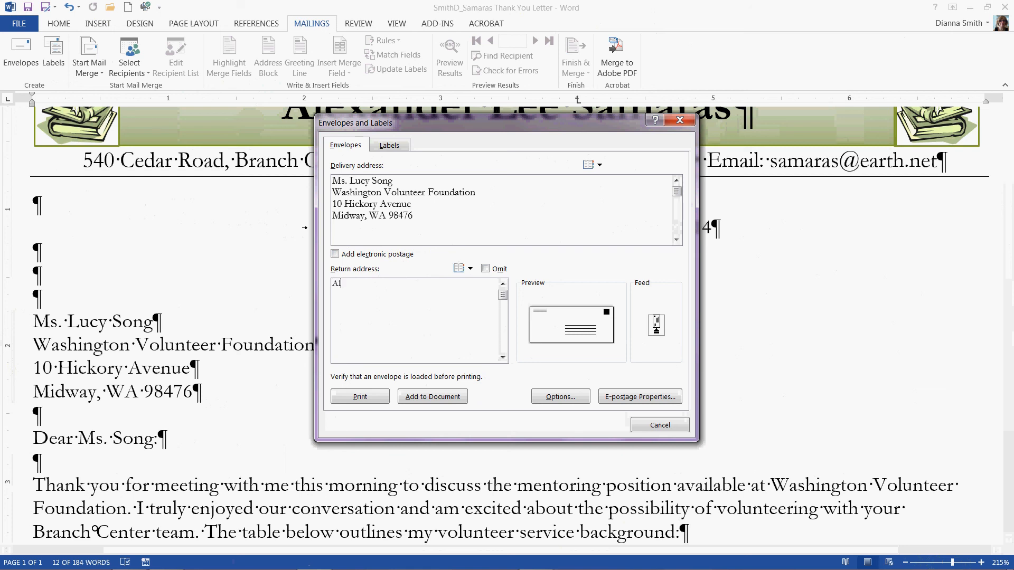
type("exander Lee Samaras")
key("Return")
type("540 Cedar Road")
key("Return")
type("B")
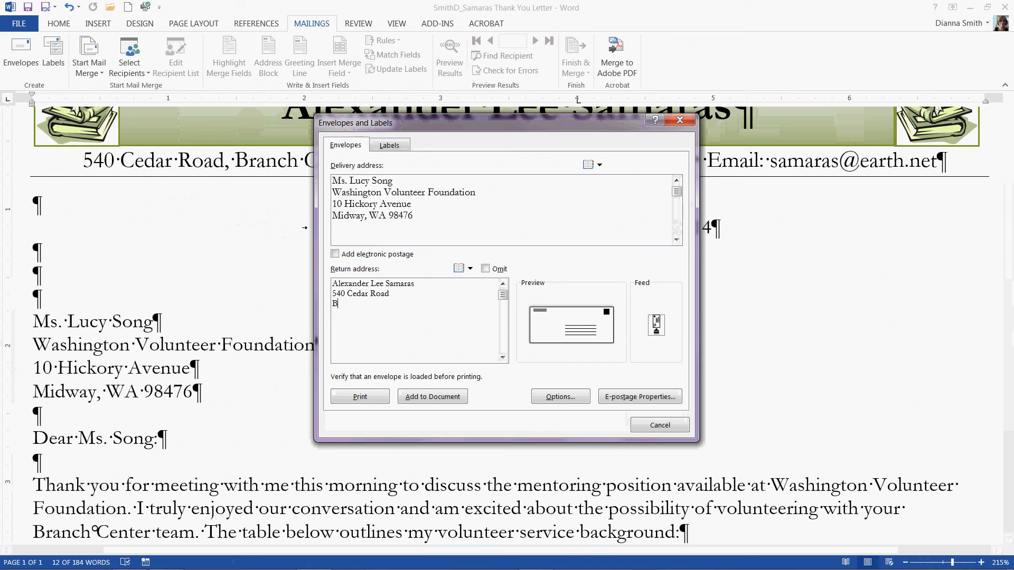
type("ranch Center, WA 98472")
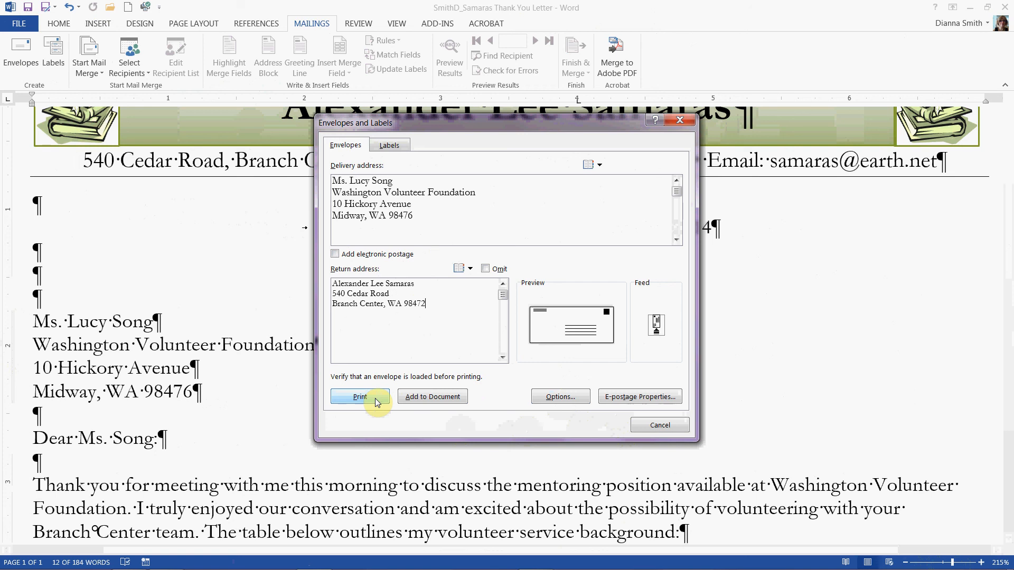
Add the envelope to the document without storing the return address as the default, and save the letter
left_click(417, 400)
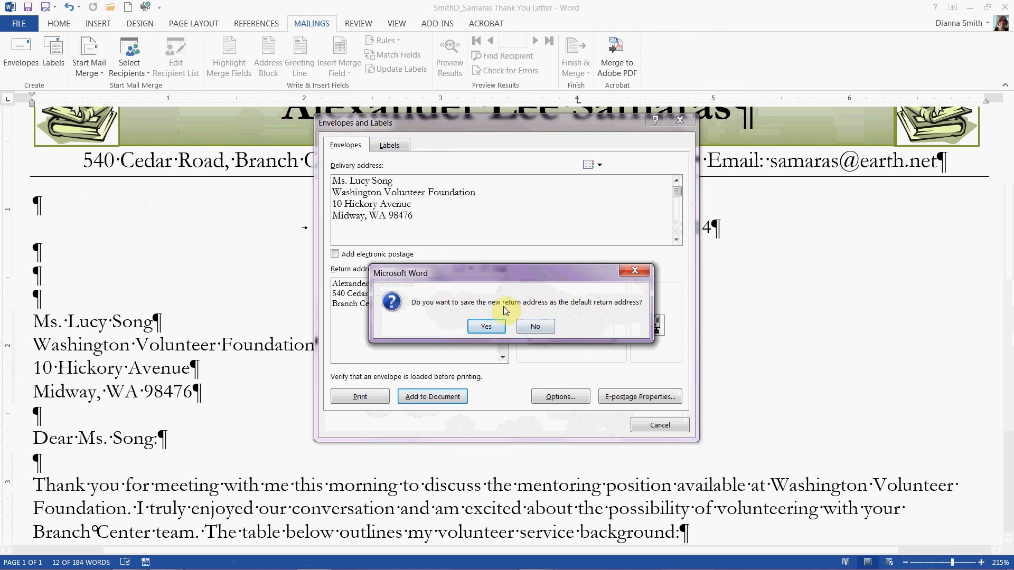
left_click(539, 329)
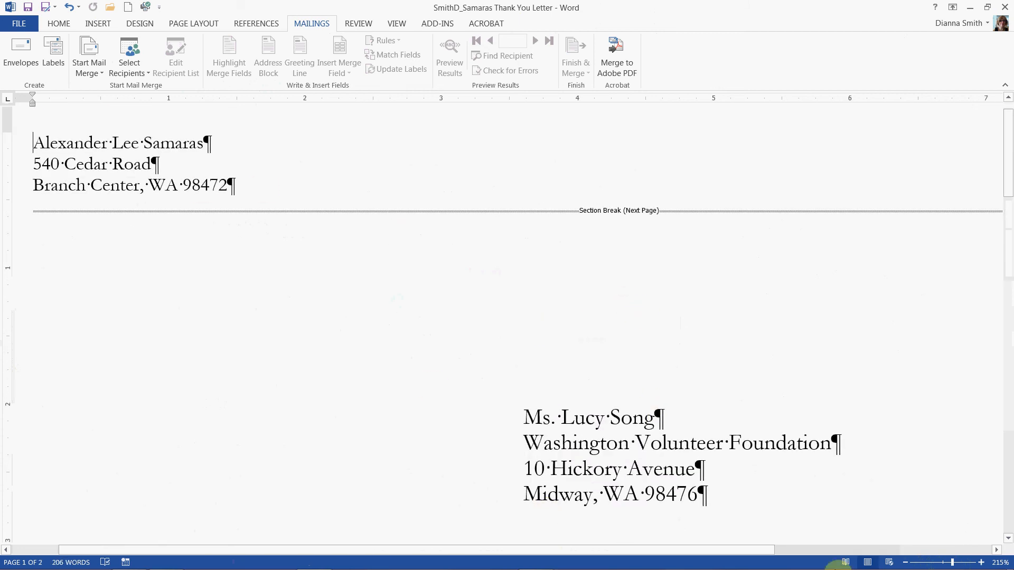
mouse_move(953, 565)
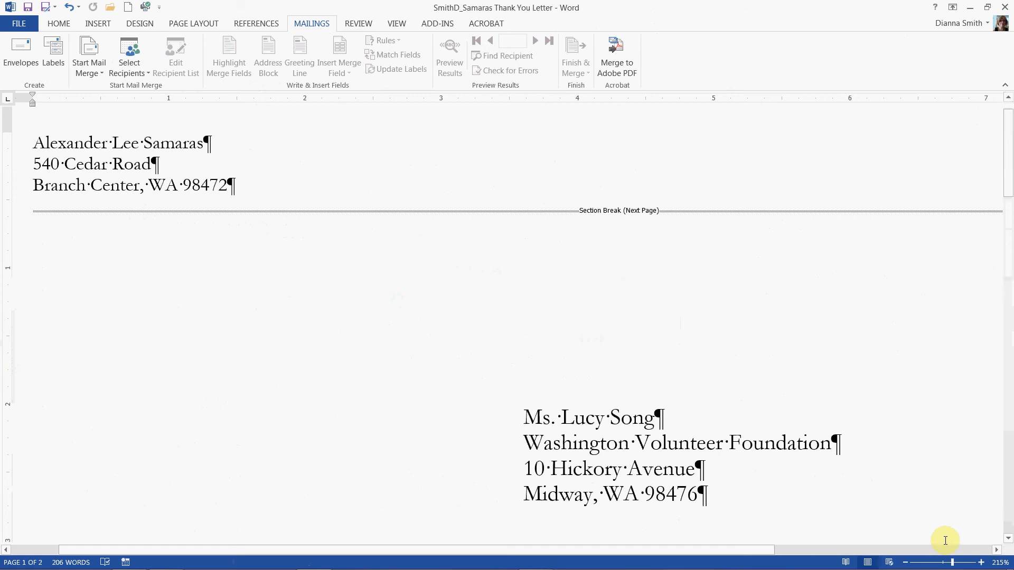
left_click_drag(953, 564, 949, 564)
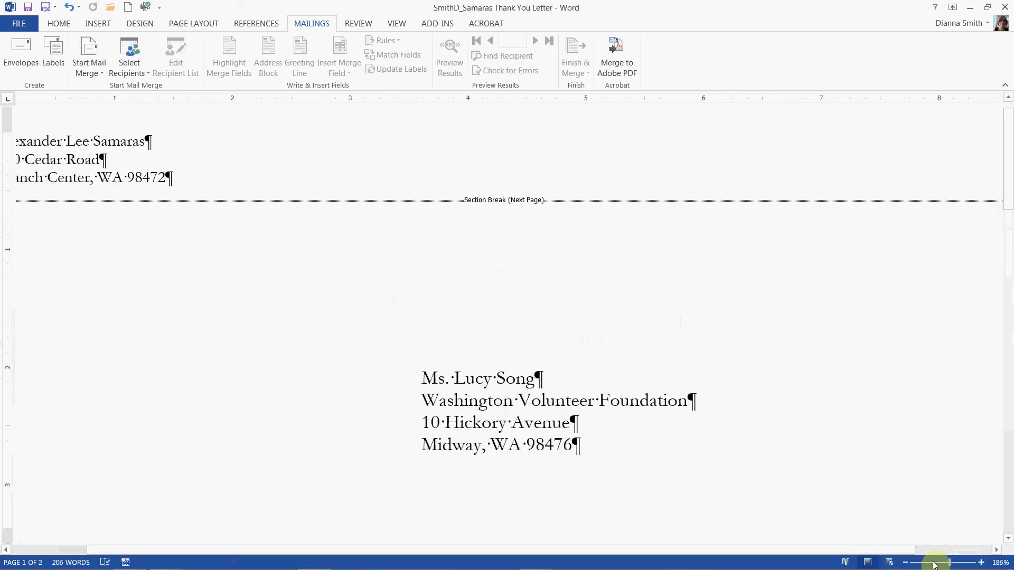
left_click(934, 564)
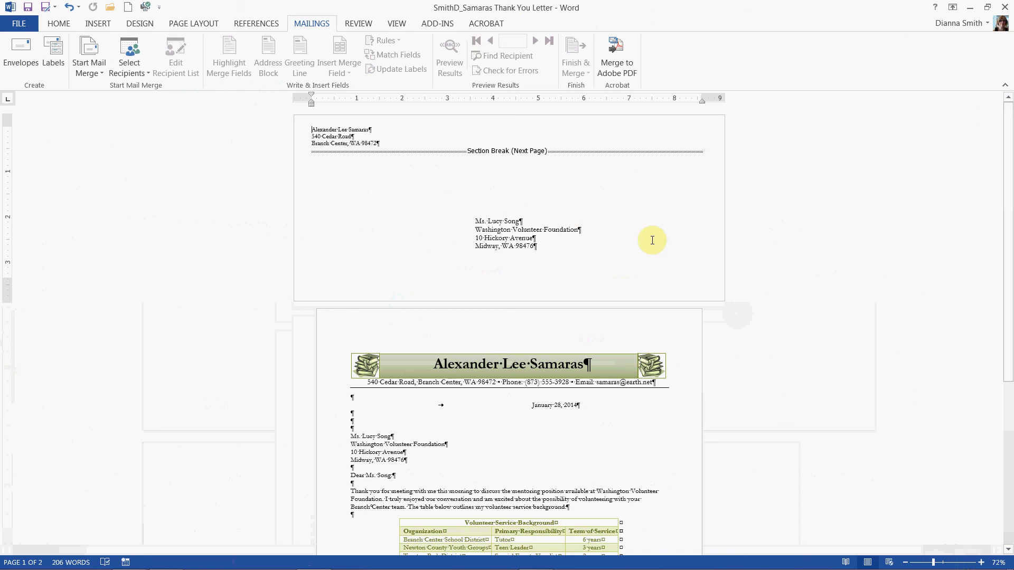
left_click(28, 6)
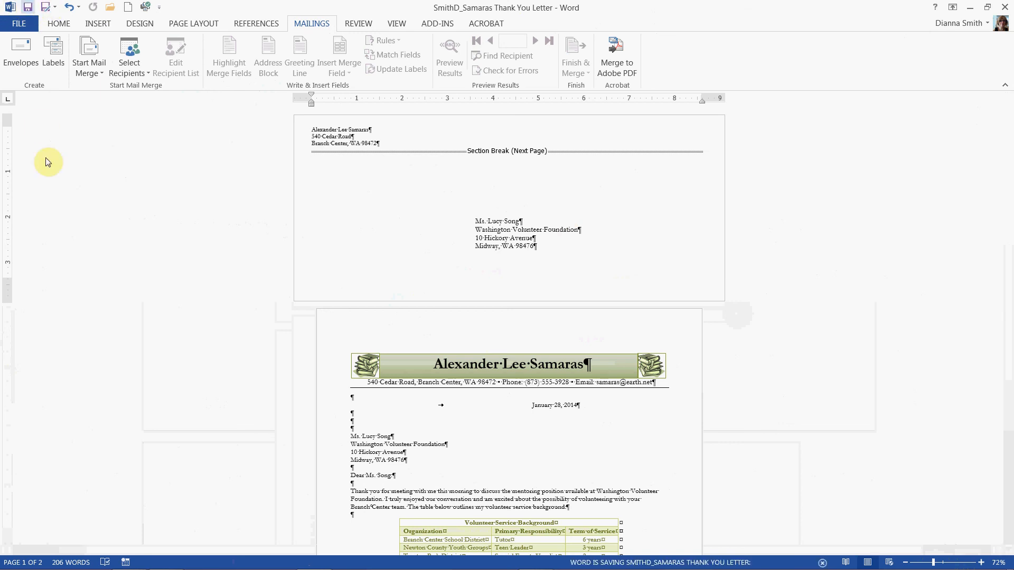